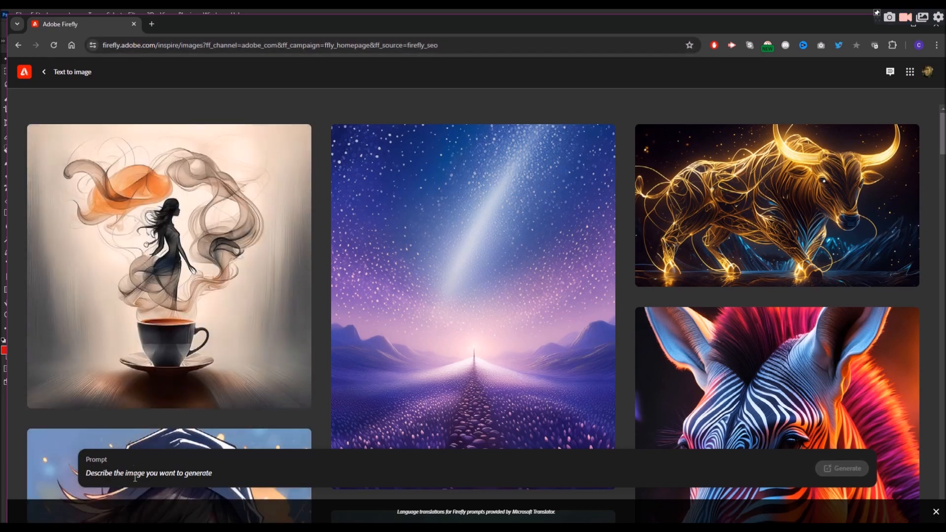
# - Generate images from the prompt "abstract cyberpunk swirls chrome black red and silver"
pyautogui.write('abs')
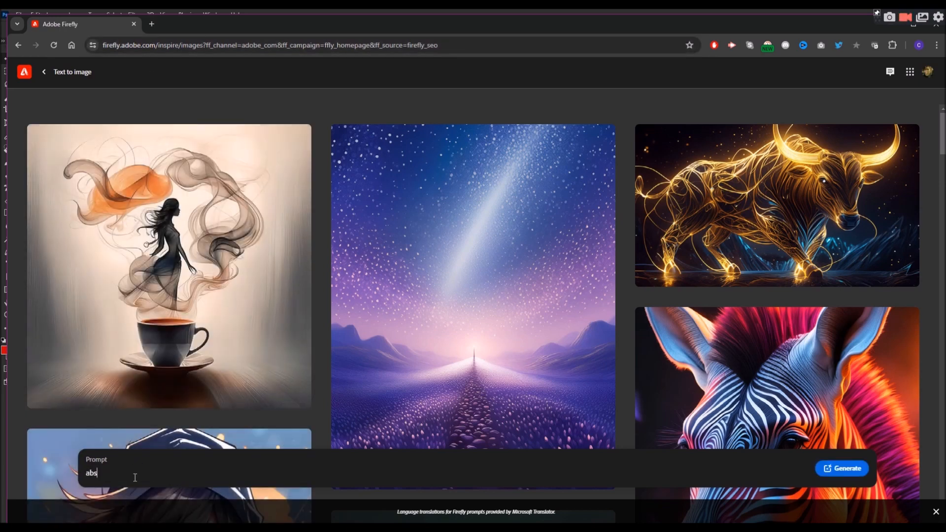
pyautogui.write('tract cyberpunk swirls chrome black red and si')
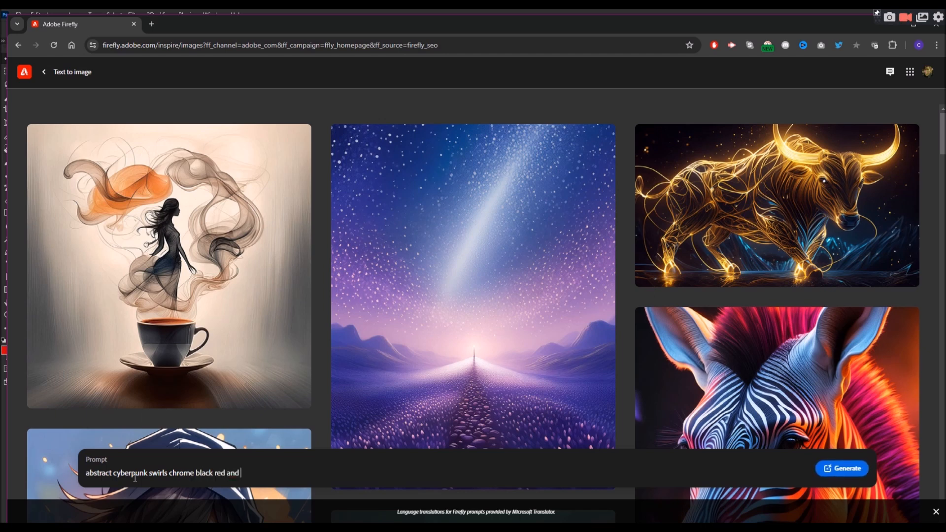
pyautogui.write('lver')
pyautogui.press('Return')
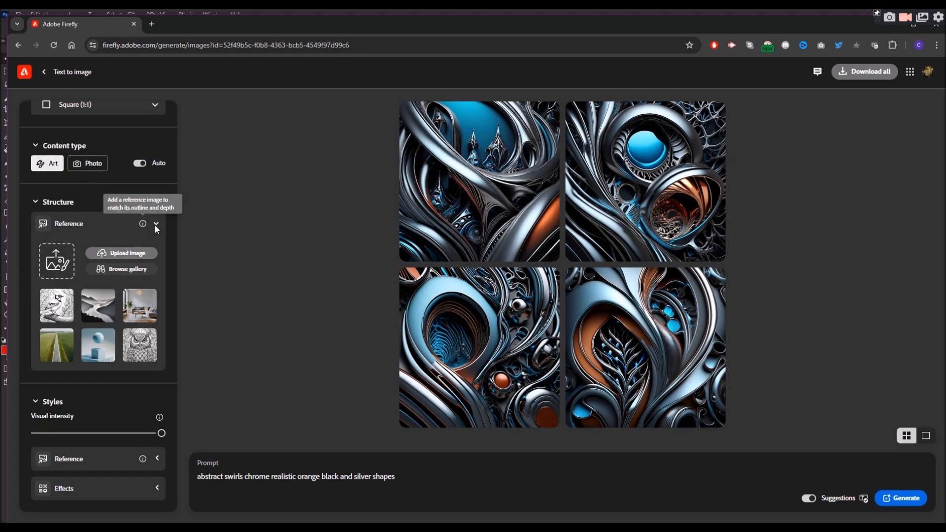
# - Switch the model to Firefly Image 2 and regenerate the images for "abstract swirls chrome realistic orange black and silver shapes"
pyautogui.scroll(2, 155, 225)
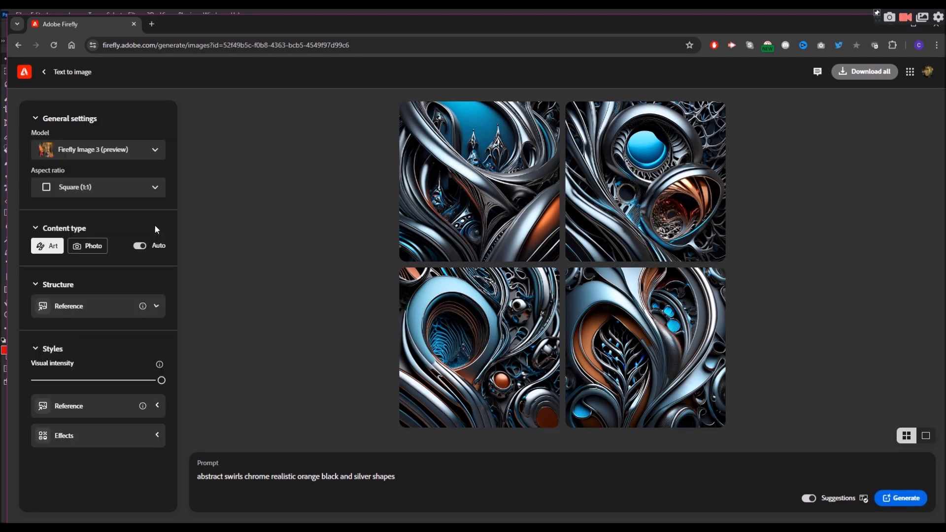
pyautogui.click(152, 150)
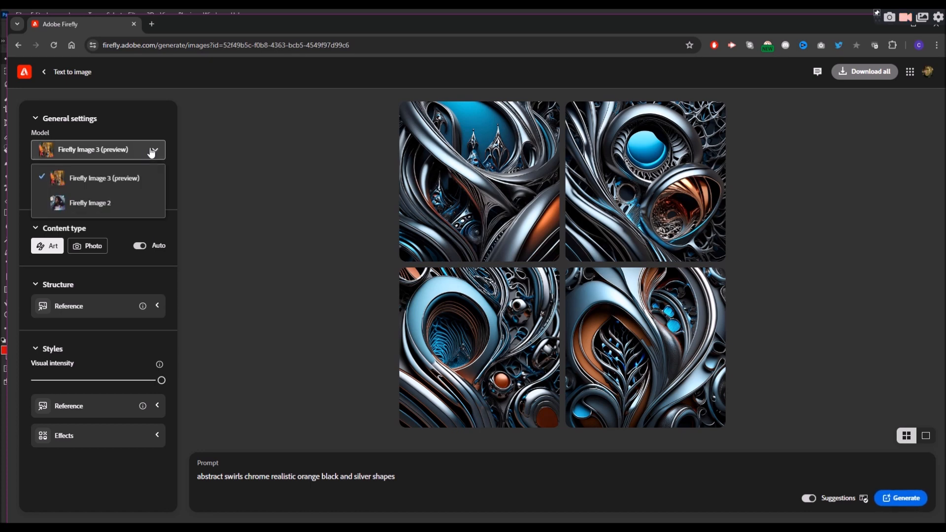
pyautogui.click(127, 204)
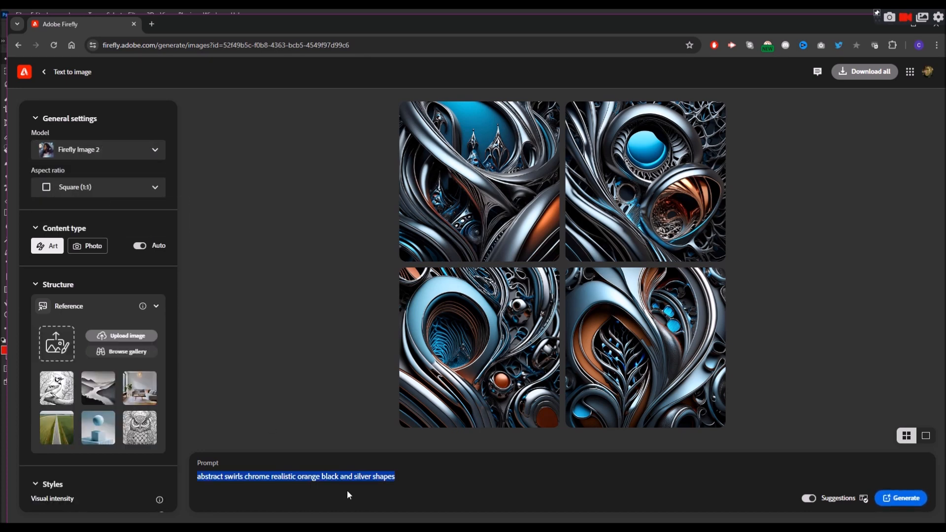
pyautogui.click(891, 502)
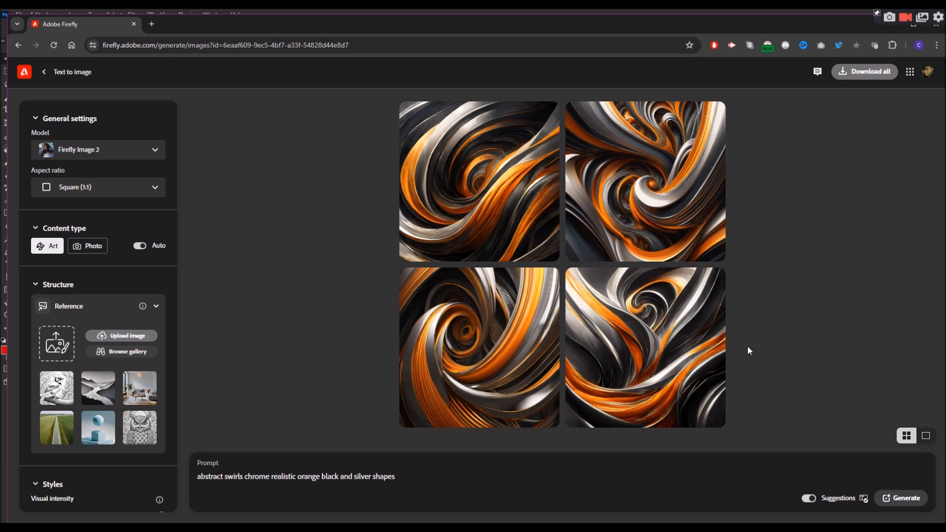
# - Examine an enlarged preview of the second generated swirl image, then return to the four results
pyautogui.moveTo(648, 189)
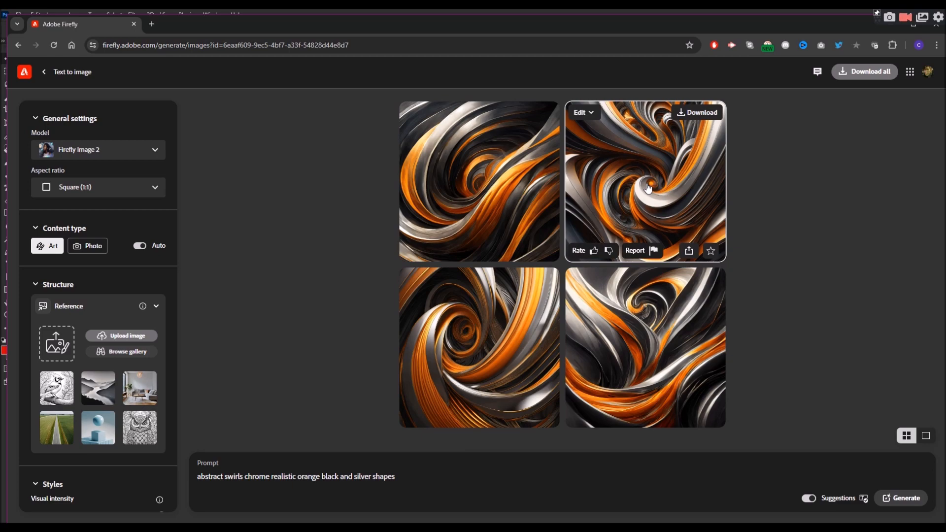
pyautogui.click(649, 188)
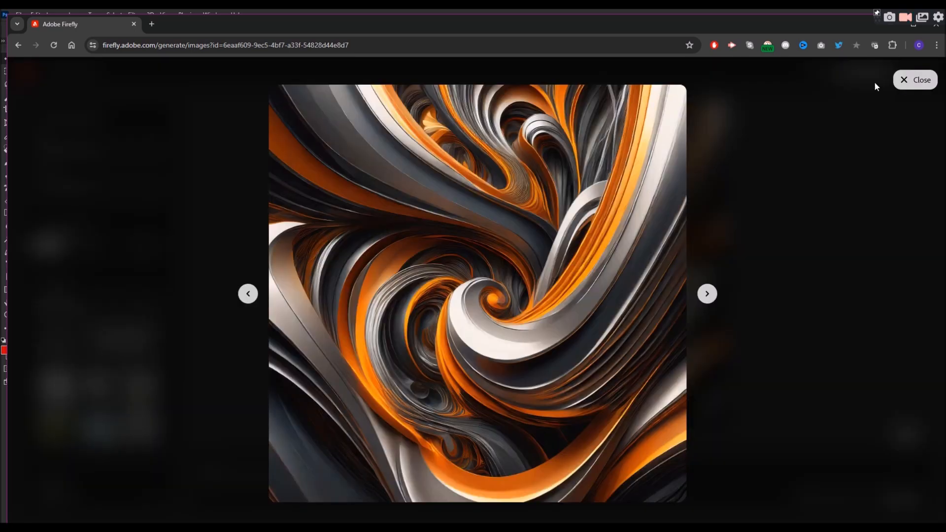
pyautogui.click(777, 322)
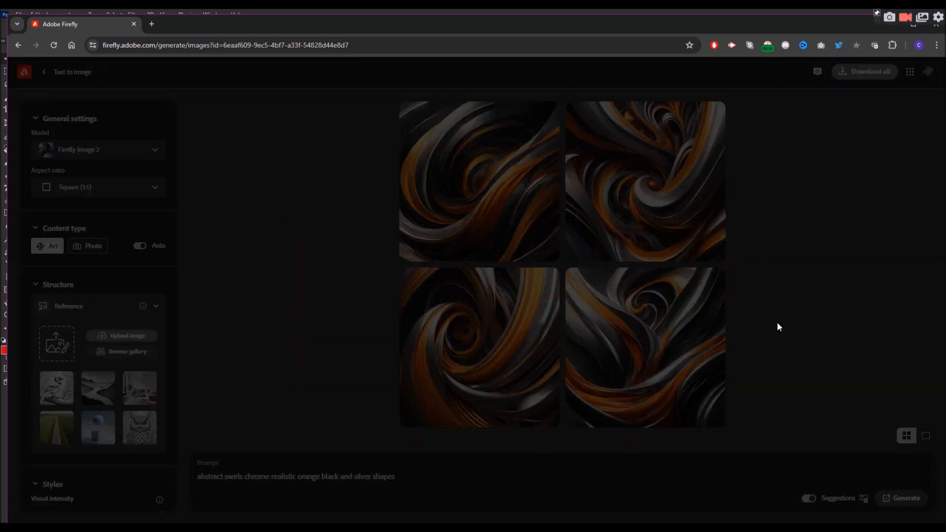
pyautogui.click(654, 196)
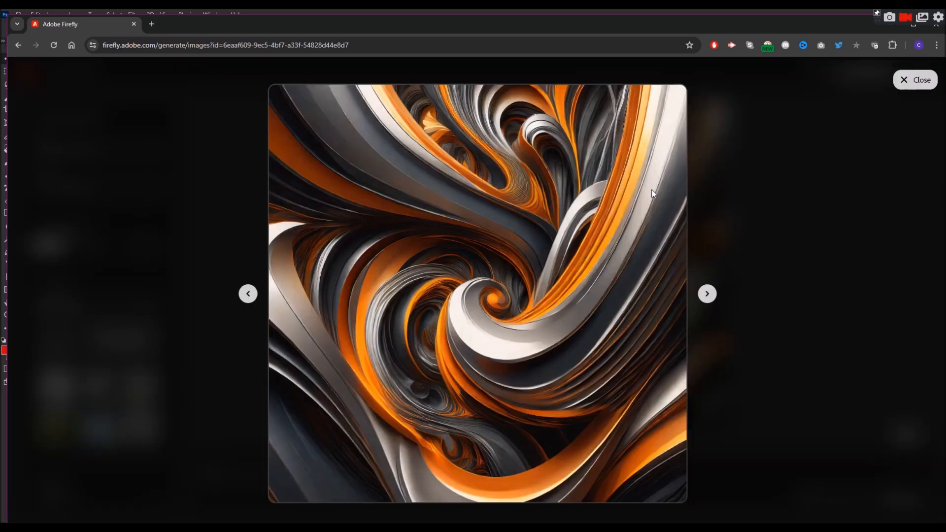
pyautogui.click(820, 265)
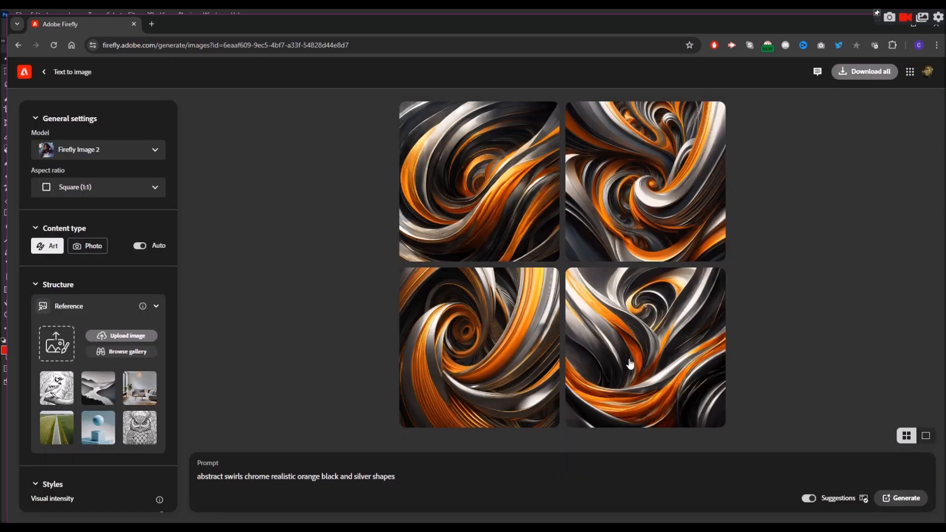
# - Download the fourth generated orange, black and silver swirl image and return to the results grid
pyautogui.click(618, 339)
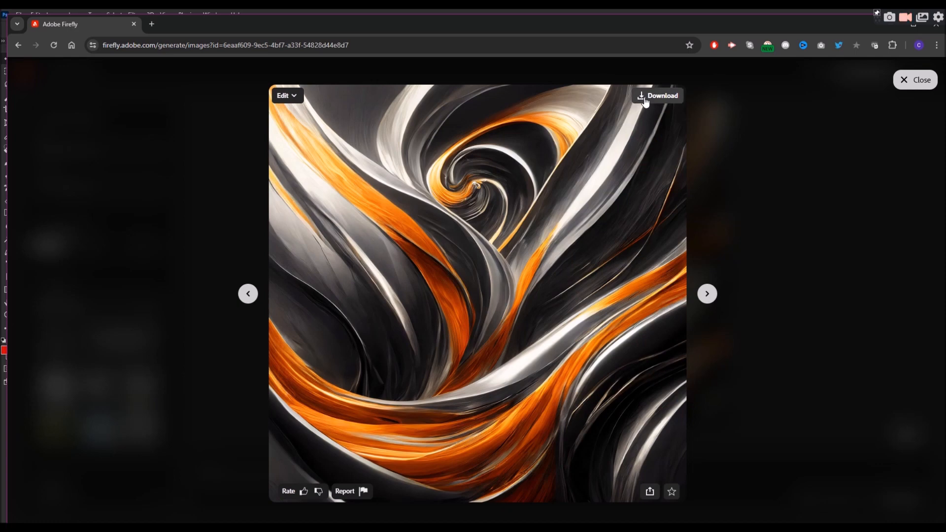
pyautogui.click(645, 100)
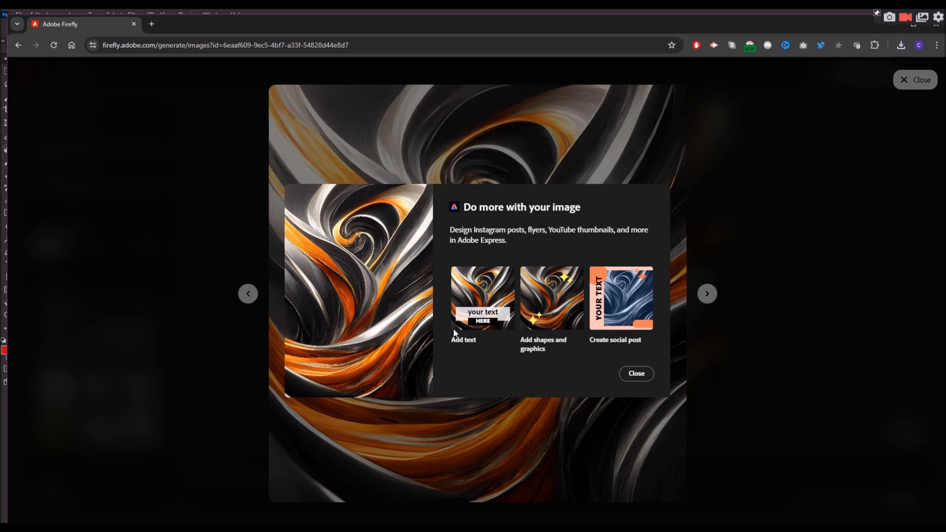
pyautogui.click(634, 371)
pyautogui.click(704, 374)
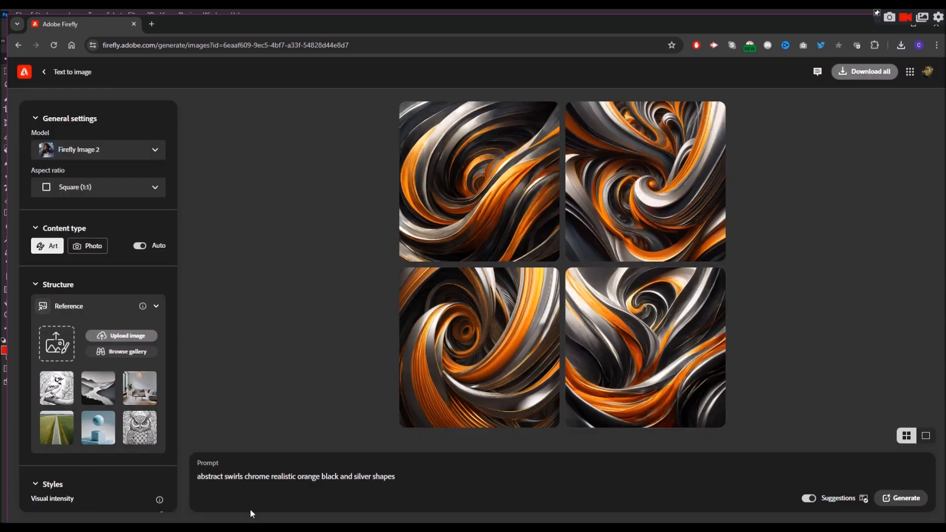
# - Switch to Photoshop and open the Alien Skin Eye Candy 7 filter on the "your layer here" logo layer
pyautogui.hotkey('alt', 'Tab')
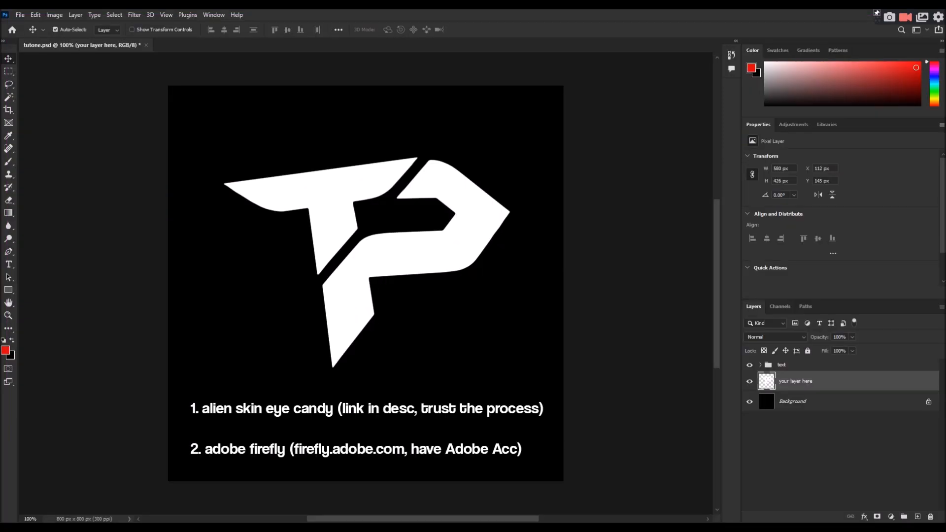
pyautogui.click(141, 18)
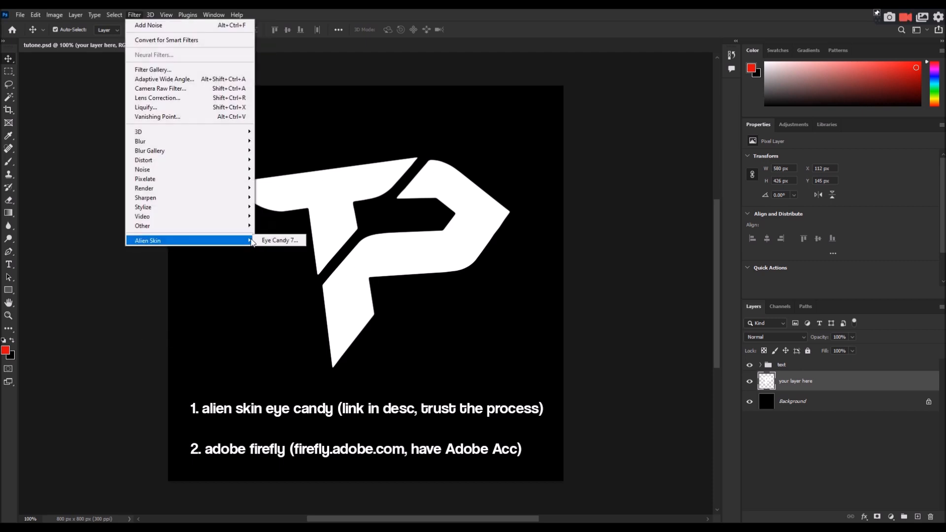
pyautogui.click(278, 241)
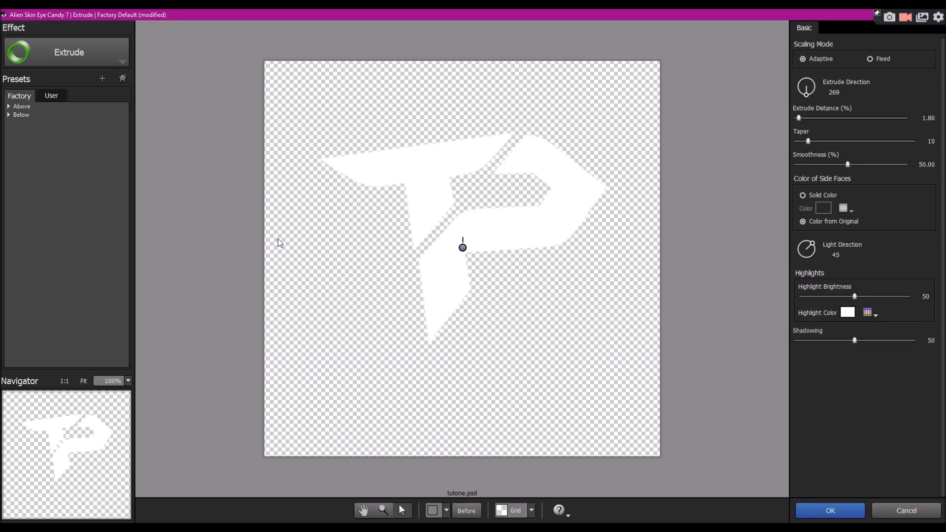
# - Change the effect to Chrome and apply the factory preset "Round, NYC" to the logo
pyautogui.click(109, 59)
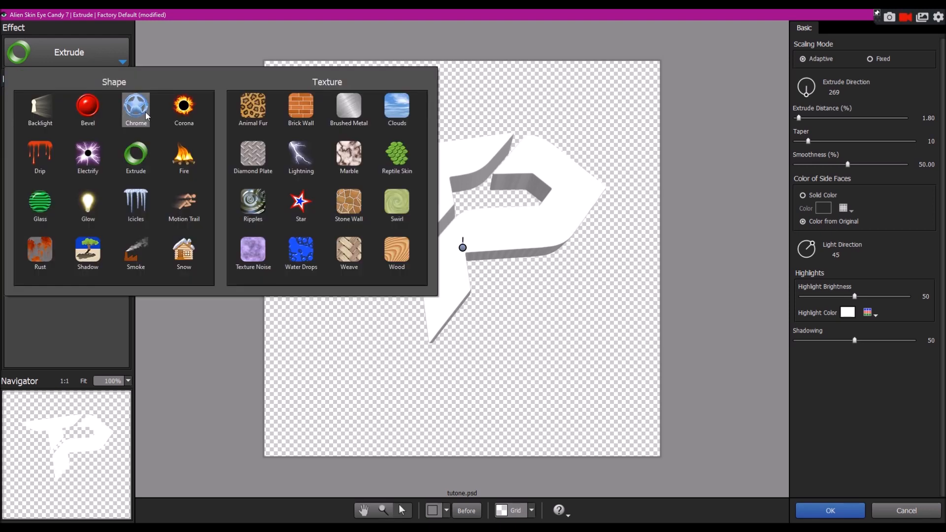
pyautogui.click(142, 111)
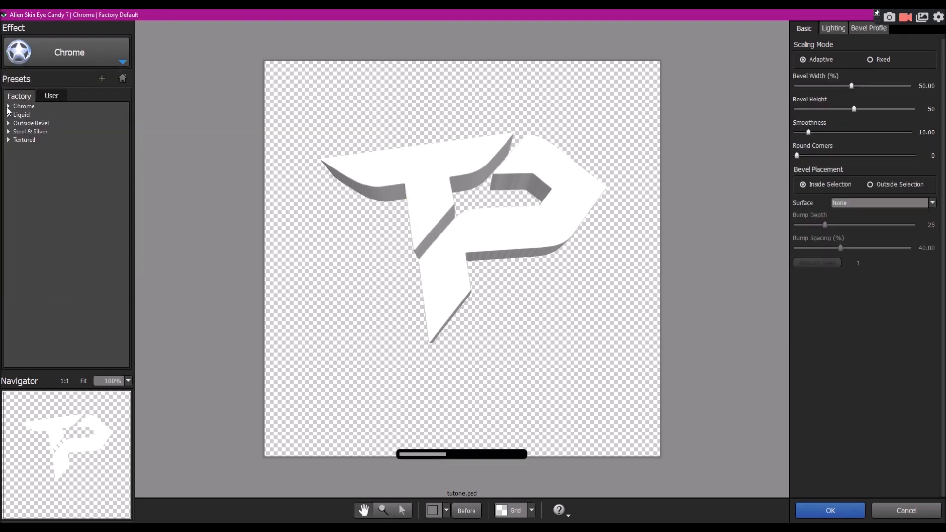
pyautogui.click(8, 107)
pyautogui.click(43, 140)
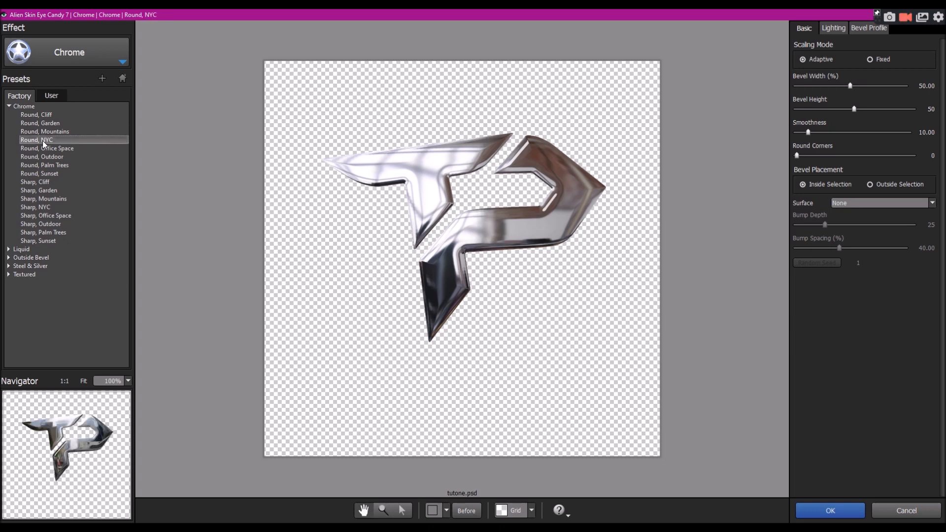
# - Set the chrome lighting's highlight size and highlight brightness to 0
pyautogui.click(833, 28)
pyautogui.moveTo(852, 126); pyautogui.dragTo(789, 127)
pyautogui.moveTo(882, 102); pyautogui.dragTo(773, 105)
# - Import "Firefly abstract swirls chrome realistic orange black and silver shapes 12751.jpg" as a custom reflection map
pyautogui.click(845, 240)
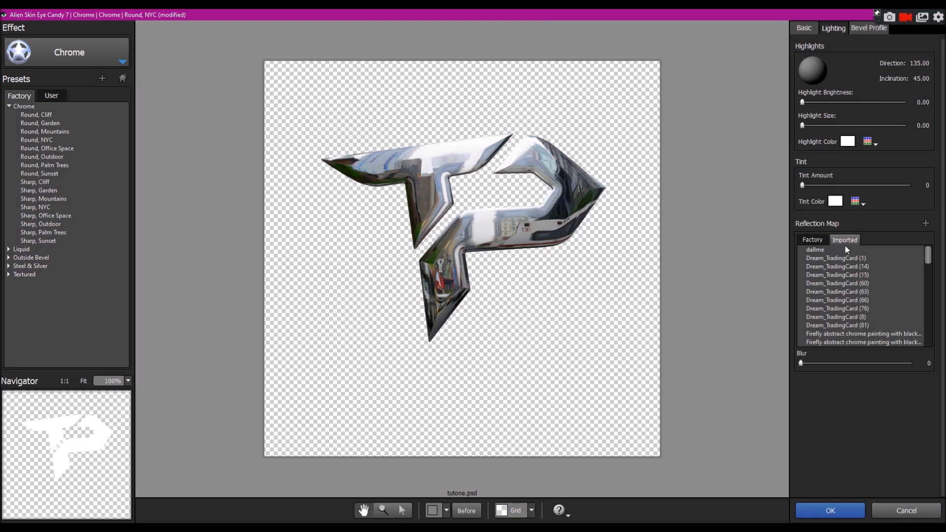
pyautogui.scroll(-10, 929, 246)
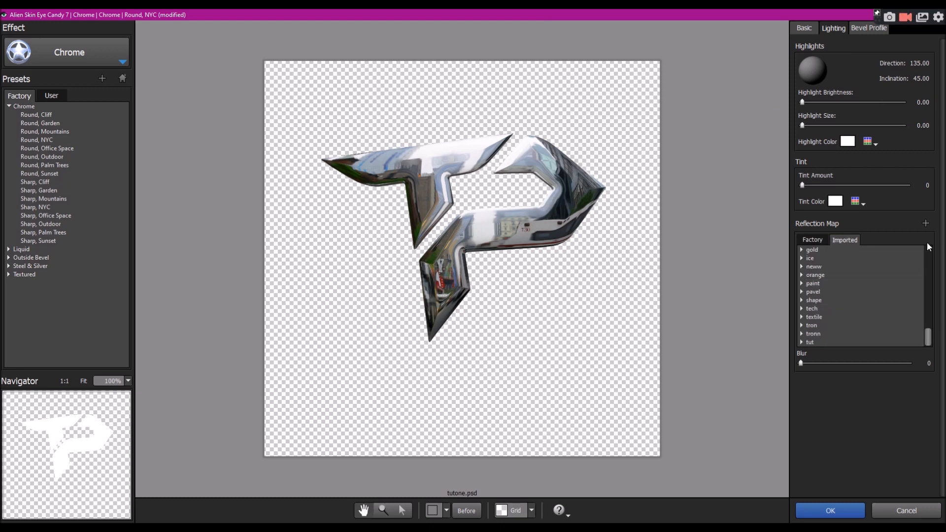
pyautogui.click(925, 223)
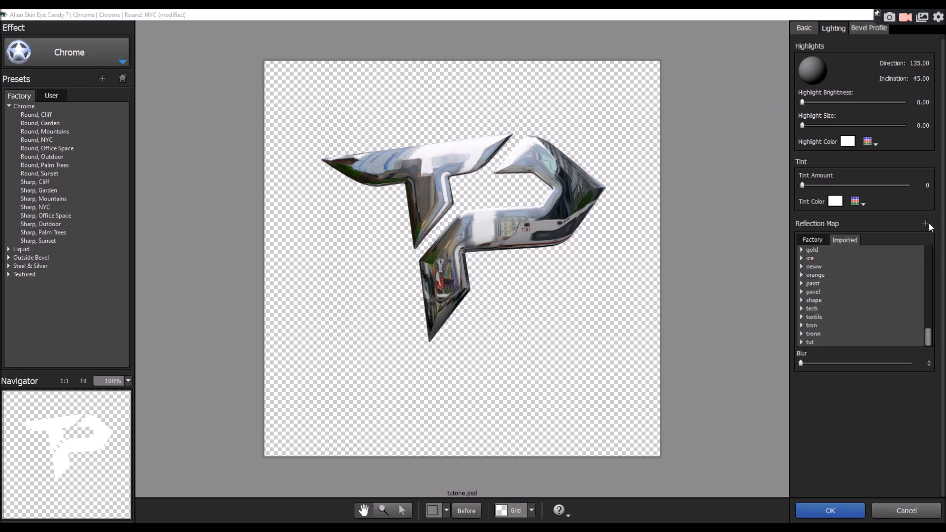
pyautogui.write('firefly abstra')
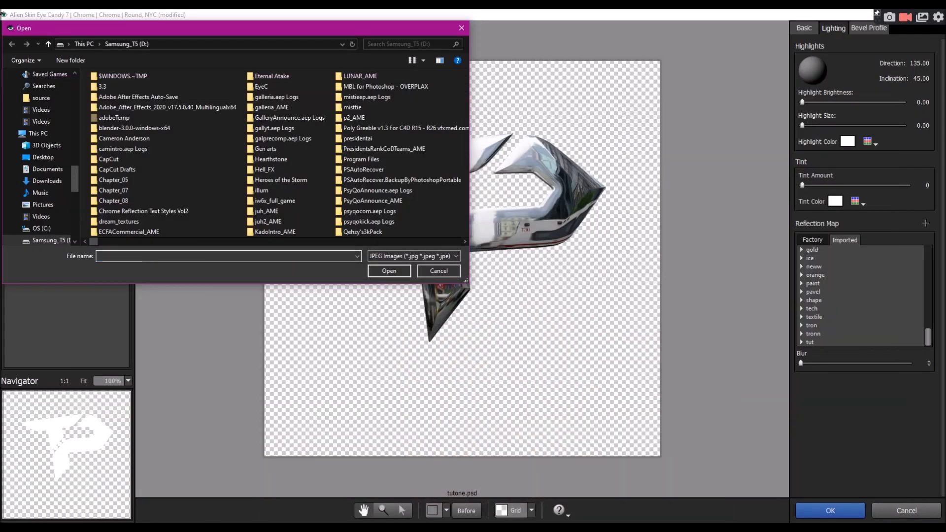
pyautogui.write('firefly a')
pyautogui.press('BackSpace')
pyautogui.write('sw')
pyautogui.press('BackSpace')
pyautogui.press('BackSpace')
pyautogui.press('BackSpace')
pyautogui.press('BackSpace')
pyautogui.press('BackSpace')
pyautogui.press('BackSpace')
pyautogui.press('BackSpace')
pyautogui.press('BackSpace')
pyautogui.press('BackSpace')
pyautogui.write('siw')
pyautogui.press('BackSpace')
pyautogui.press('BackSpace')
pyautogui.press('BackSpace')
pyautogui.write('firefly ')
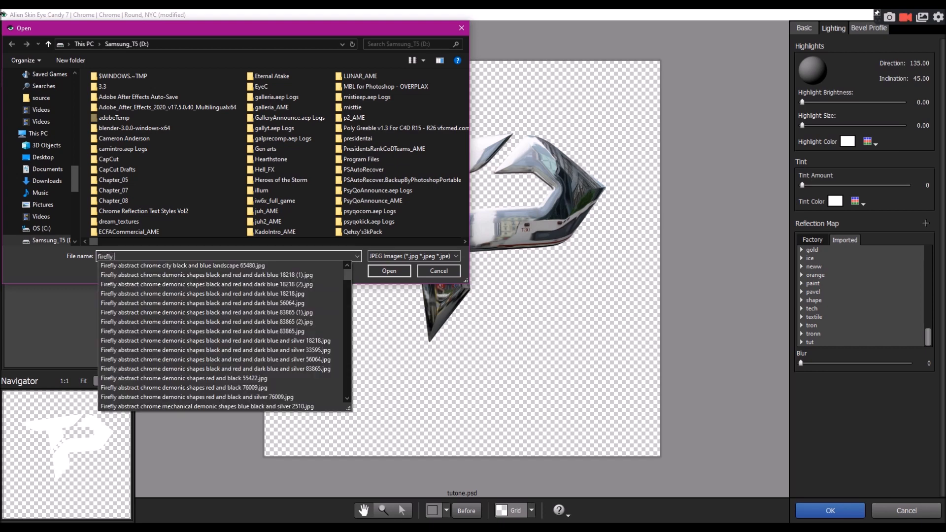
pyautogui.write('abstract sw')
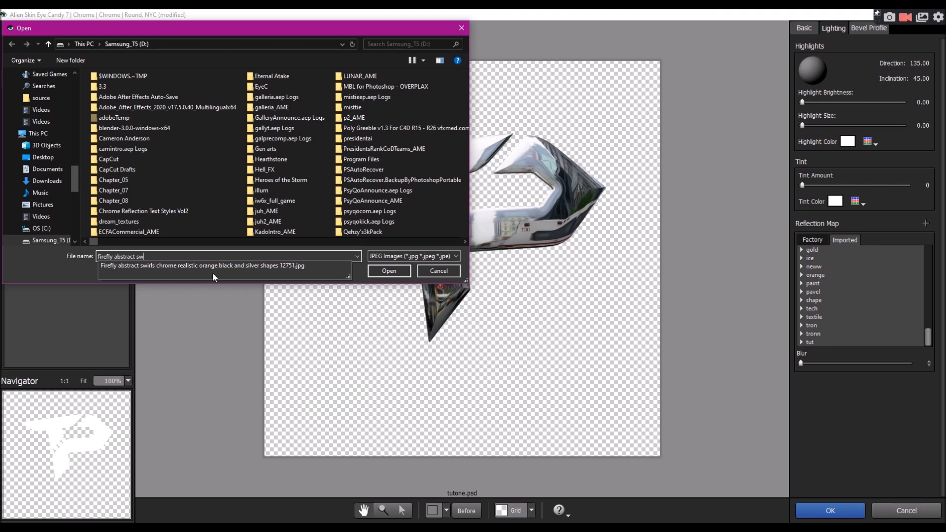
pyautogui.click(212, 269)
pyautogui.click(389, 271)
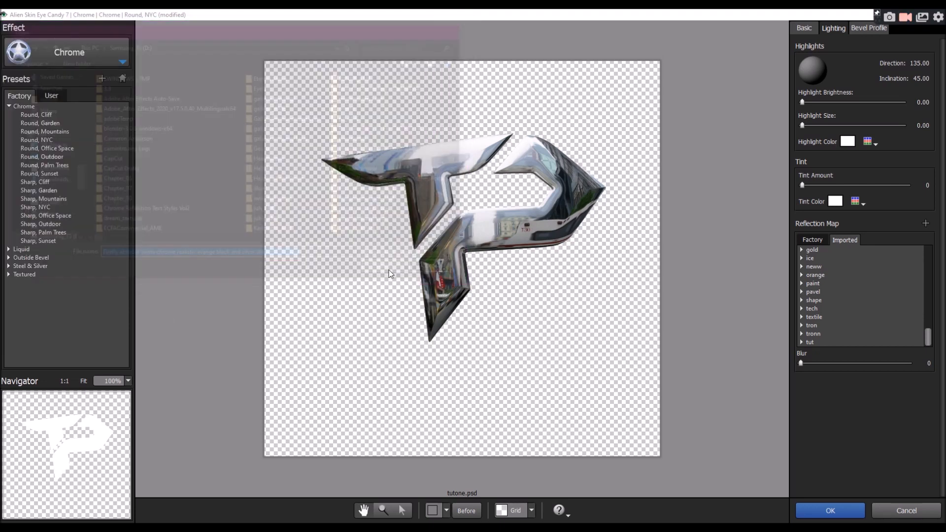
# - File the imported map under the category 2025 and select it as the logo's reflection map
pyautogui.write('2025')
pyautogui.press('Return')
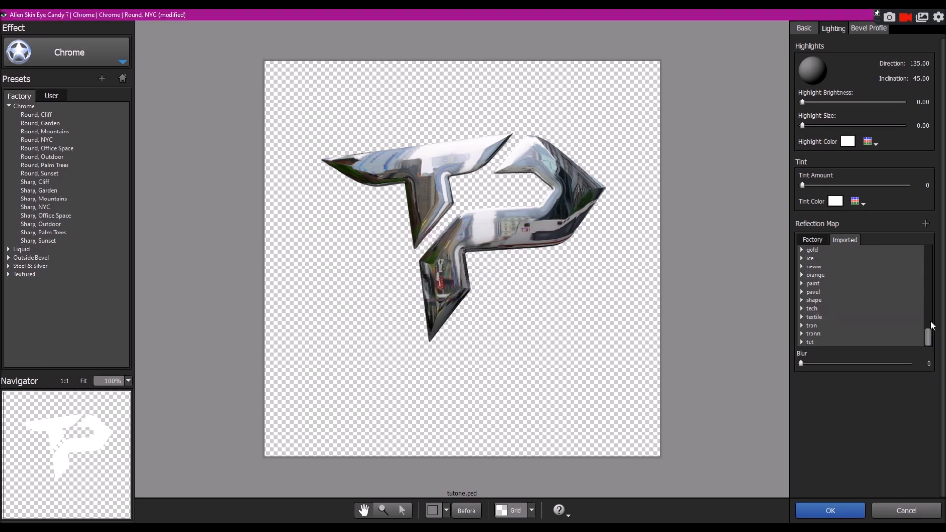
pyautogui.moveTo(929, 335)
pyautogui.mouseDown()
pyautogui.moveTo(930, 309)
pyautogui.moveTo(929, 321)
pyautogui.mouseUp()
pyautogui.click(802, 283)
pyautogui.click(838, 291)
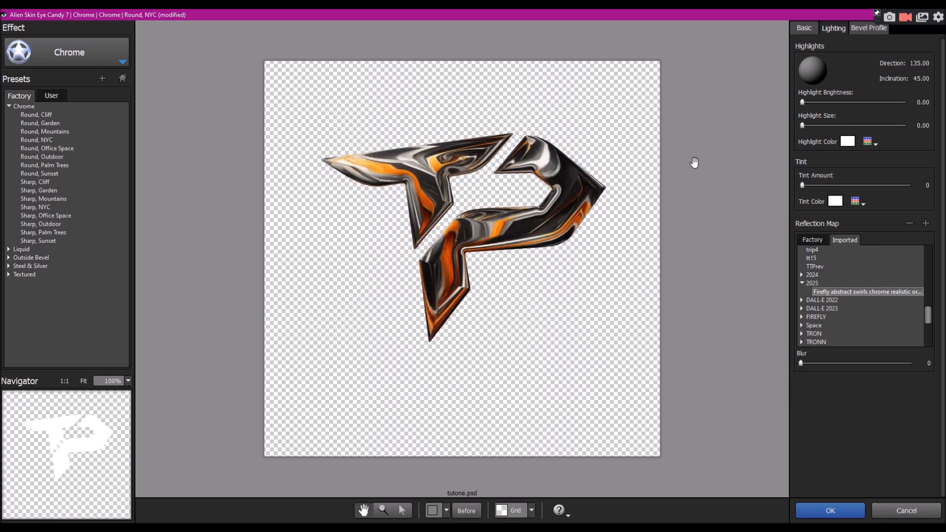
# - Set the chrome surface to Lumps with a bump depth of 40
pyautogui.click(805, 28)
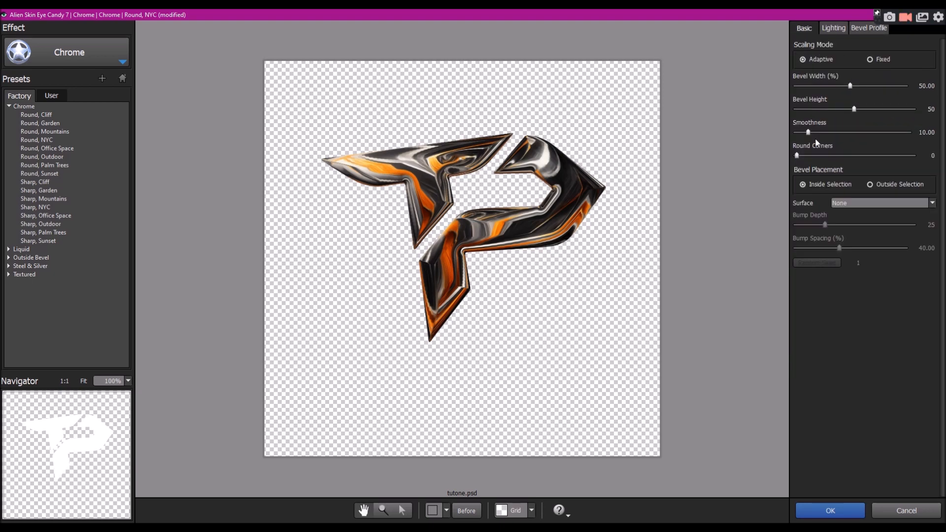
pyautogui.click(845, 203)
pyautogui.click(845, 224)
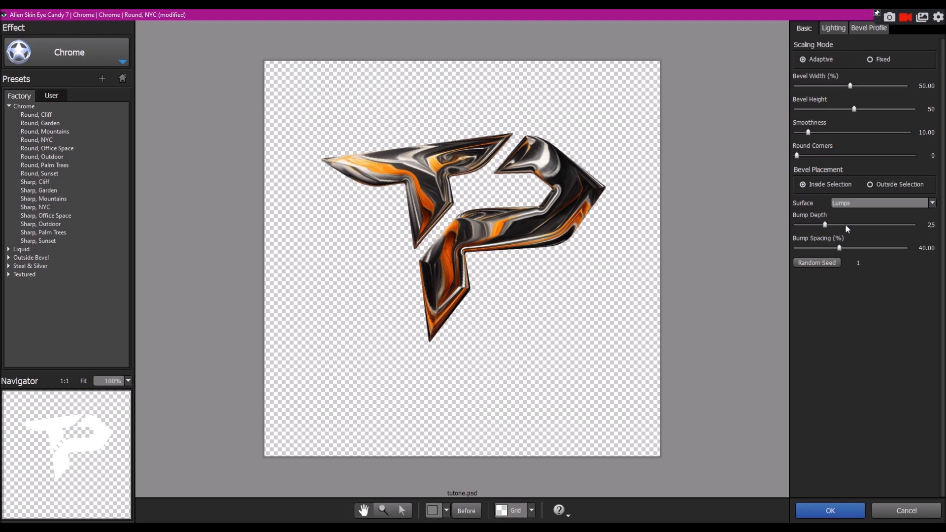
pyautogui.click(869, 225)
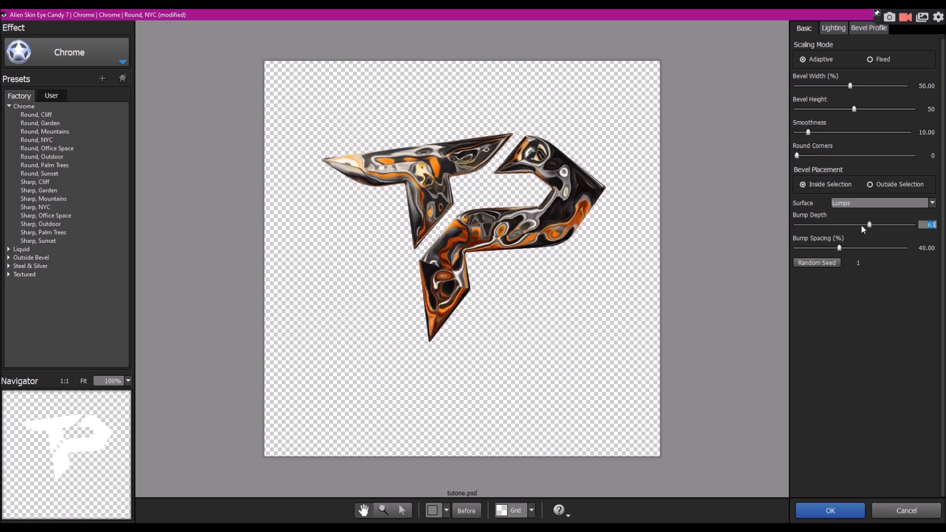
pyautogui.click(857, 224)
pyautogui.moveTo(857, 225); pyautogui.dragTo(843, 225)
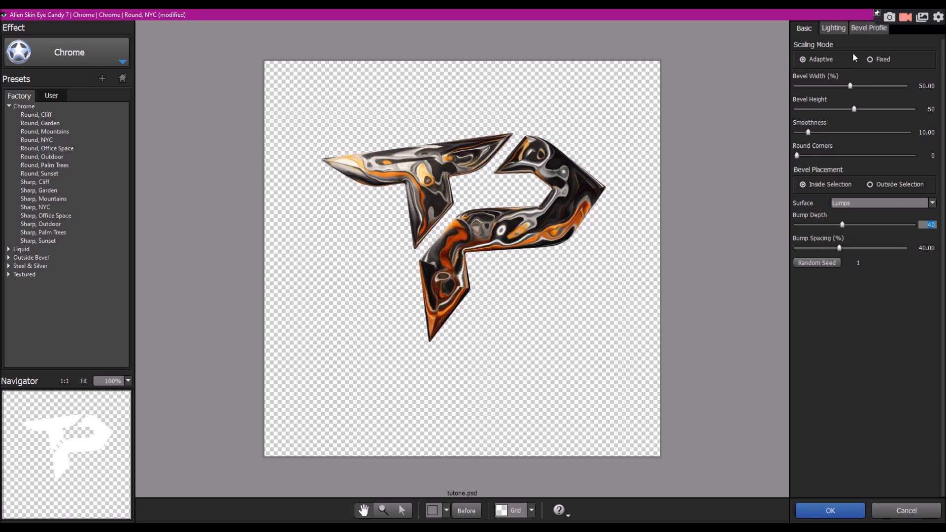
# - Try different factory bevel profiles on the logo and set the profile to Rounded Carve
pyautogui.click(868, 28)
pyautogui.click(839, 70)
pyautogui.click(840, 129)
pyautogui.click(843, 67)
pyautogui.click(844, 147)
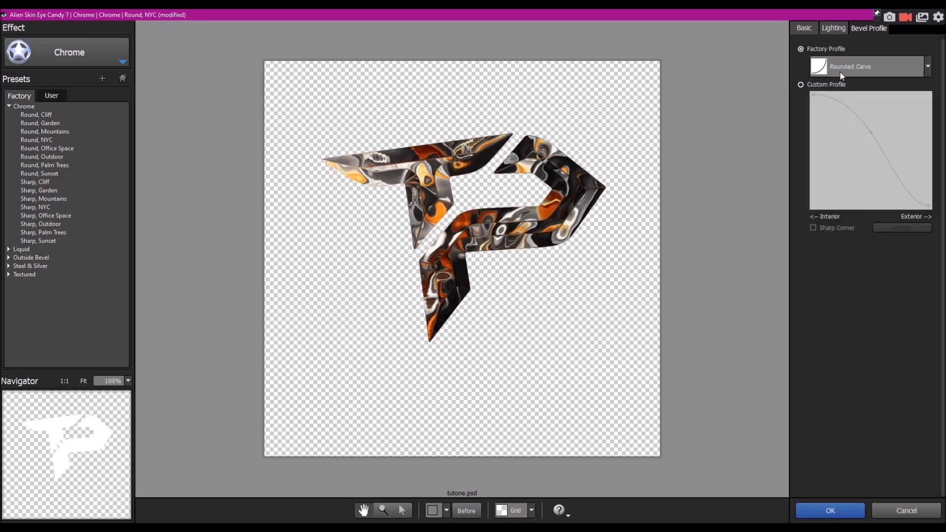
# - Apply the chrome effect with the Button factory bevel profile and hide the original "your layer here" layer
pyautogui.click(842, 74)
pyautogui.click(842, 86)
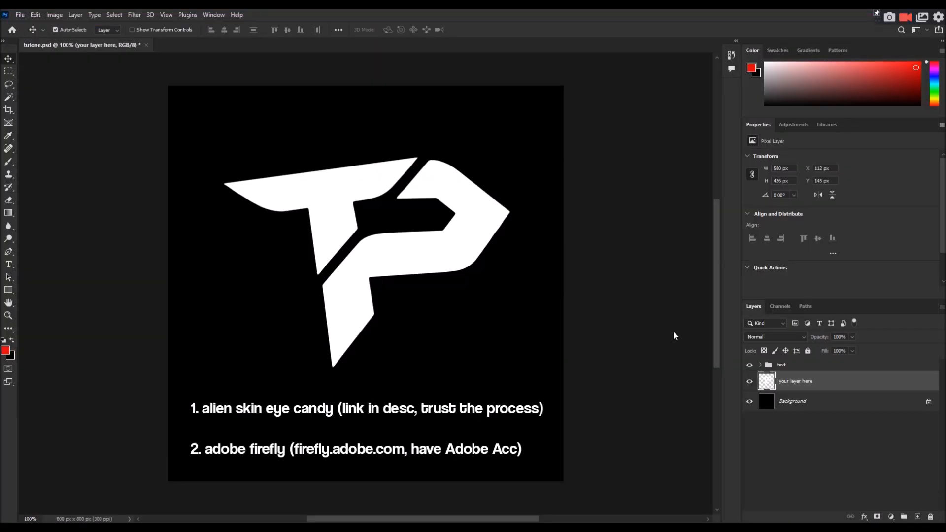
pyautogui.hotkey('ctrl', 'j')
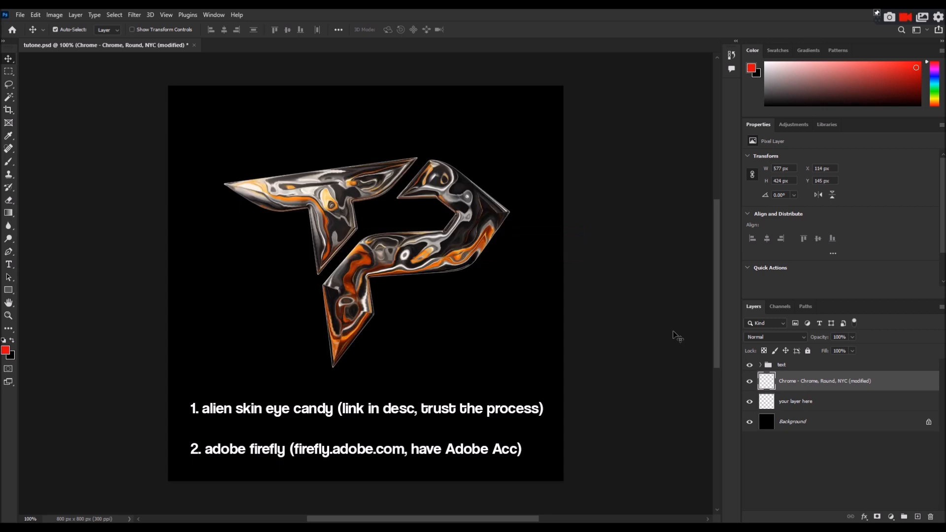
pyautogui.click(750, 402)
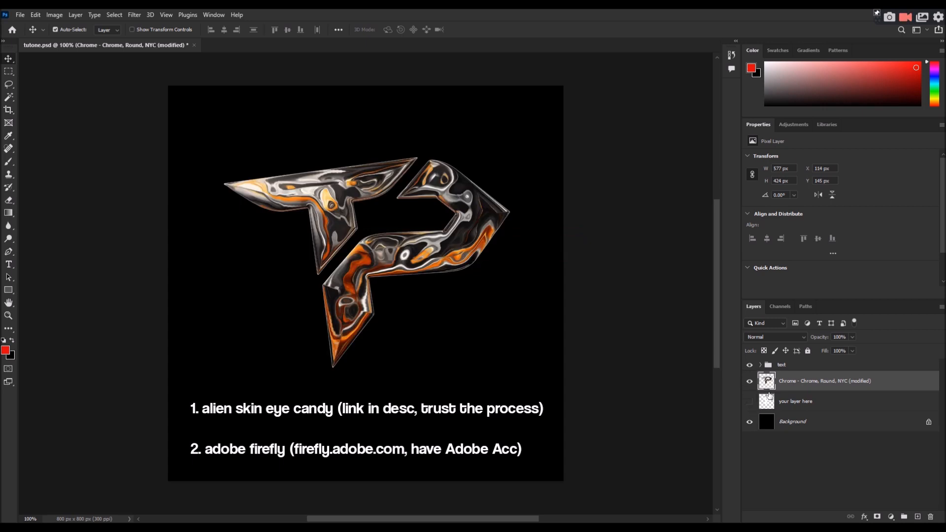
# - Open Eye Candy 7 on the chrome layer and switch the effect to Extrude
pyautogui.click(132, 15)
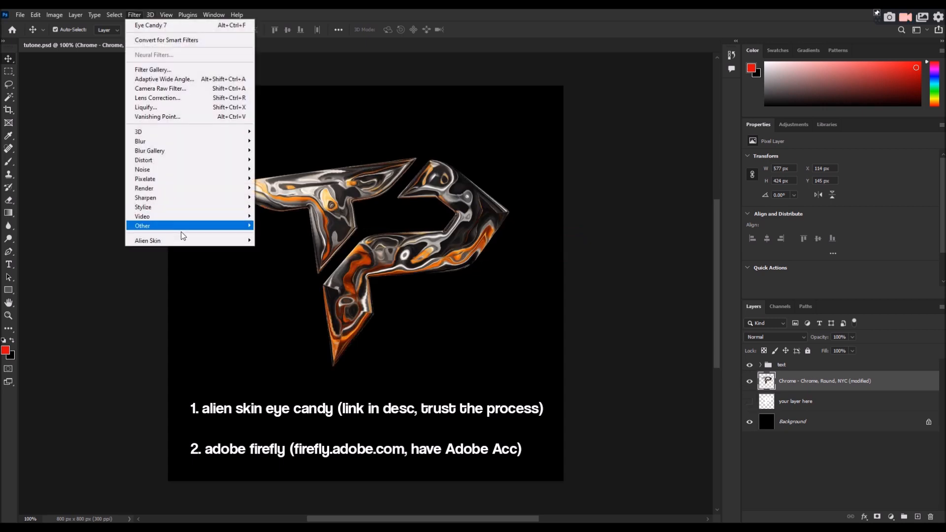
pyautogui.moveTo(178, 240)
pyautogui.click(264, 241)
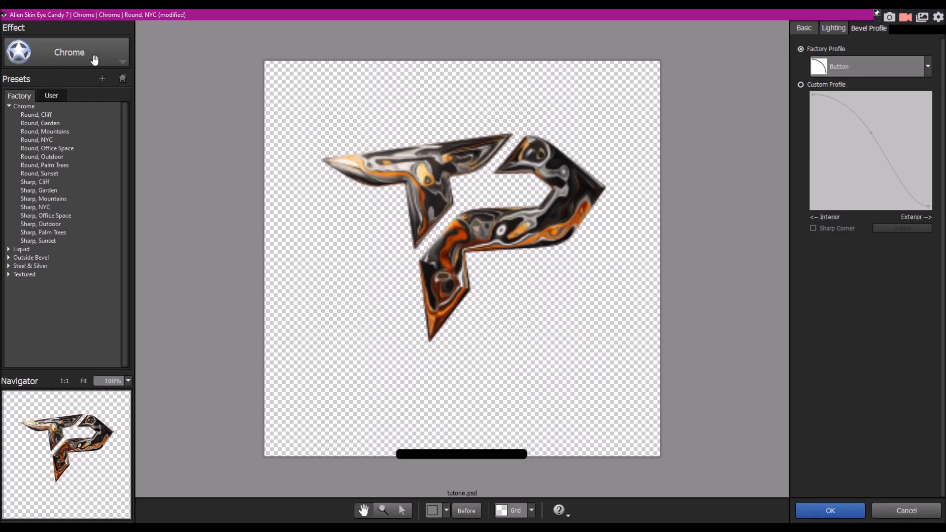
pyautogui.click(94, 60)
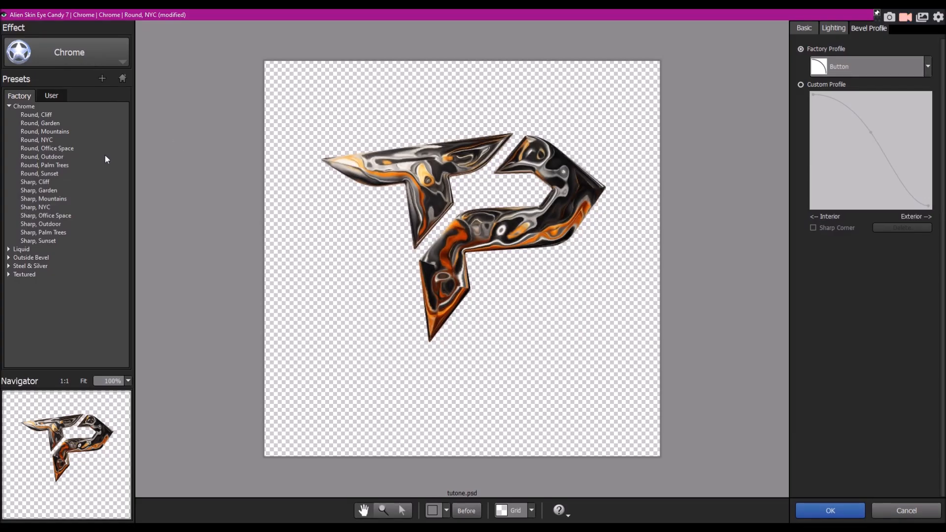
pyautogui.click(136, 158)
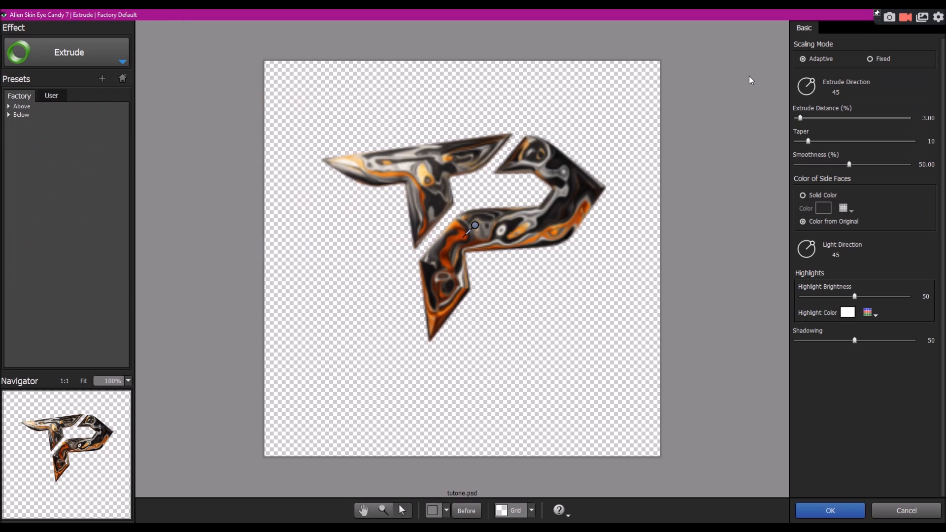
# - Apply the extrusion with an extrude direction of 270 and place the extruded layer below the chrome layer
pyautogui.click(807, 96)
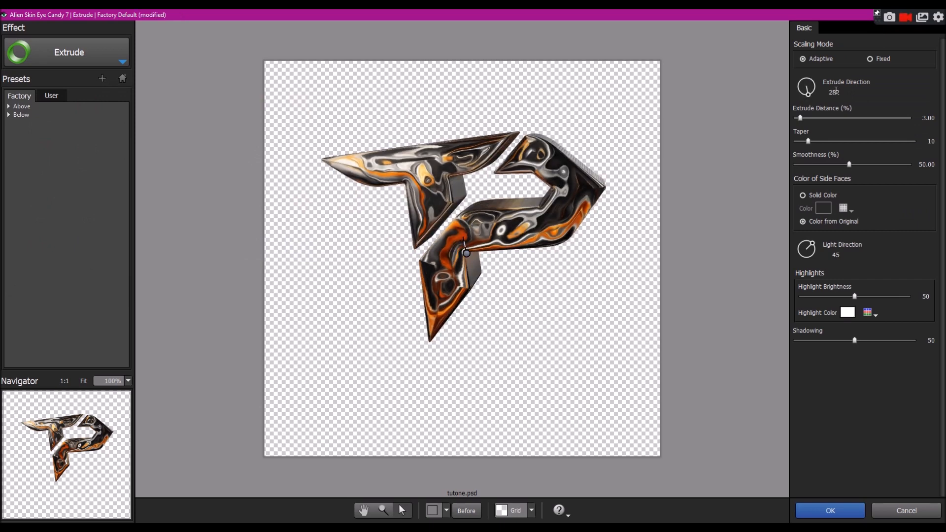
pyautogui.click(837, 90)
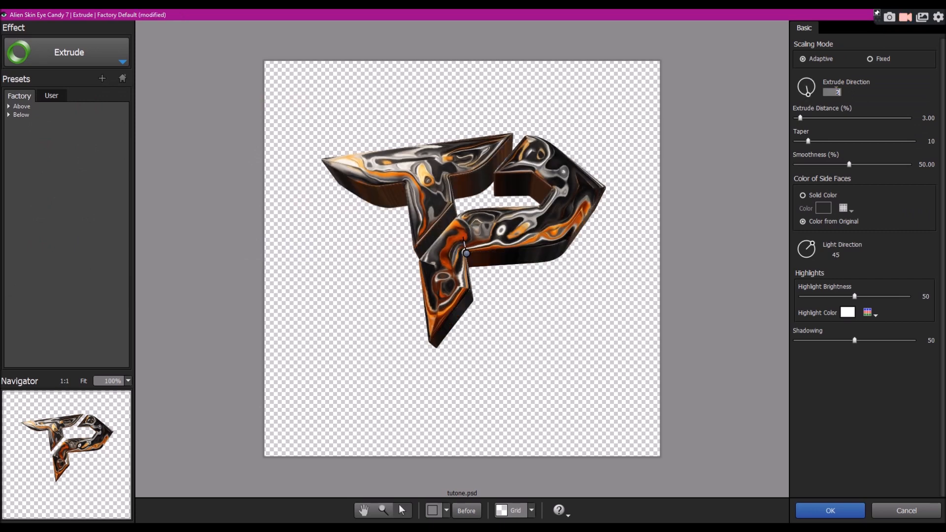
pyautogui.press('Return')
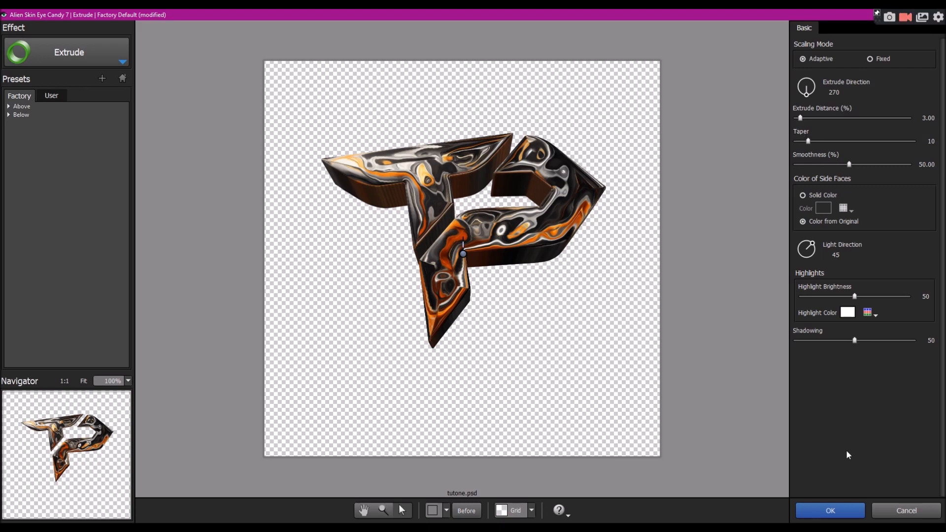
pyautogui.click(832, 512)
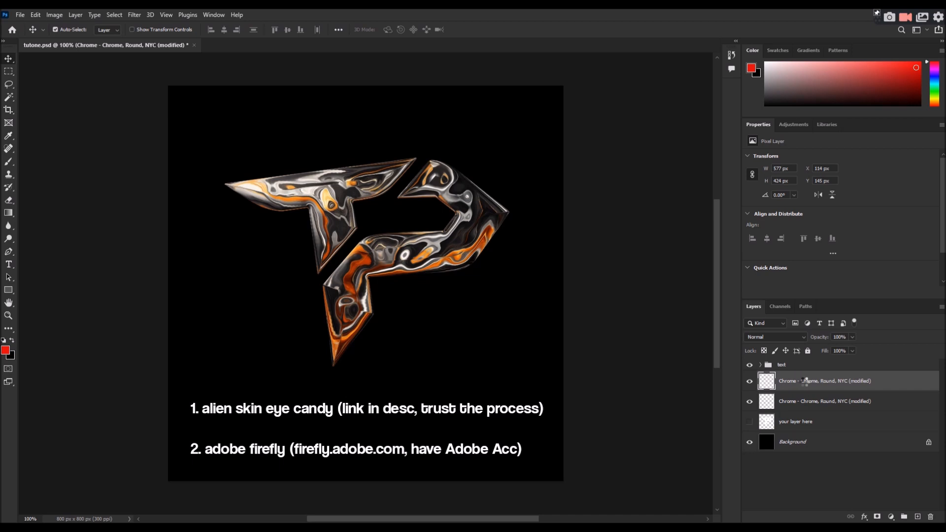
pyautogui.moveTo(802, 381); pyautogui.dragTo(798, 407)
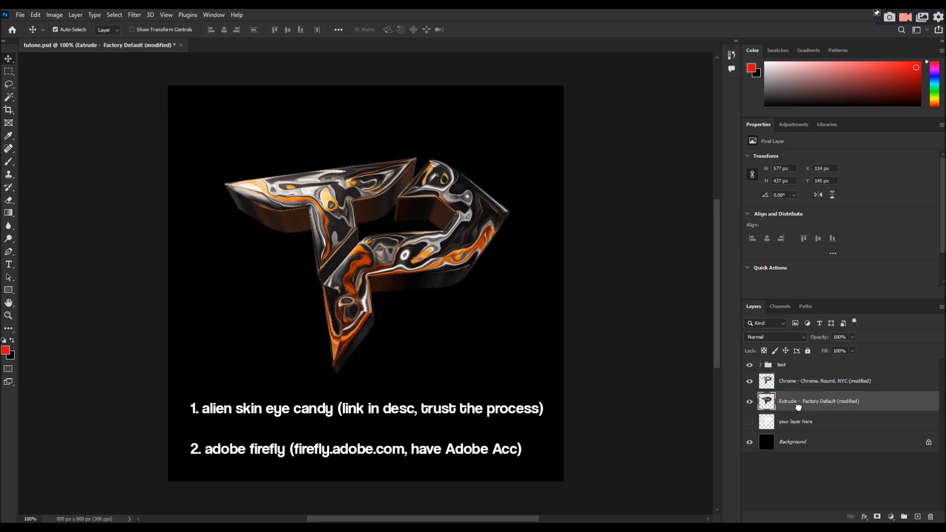
# - Reopen Eye Candy 7 on the Chrome layer and switch the effect to Drip
pyautogui.click(797, 384)
pyautogui.click(133, 15)
pyautogui.moveTo(184, 239)
pyautogui.click(287, 241)
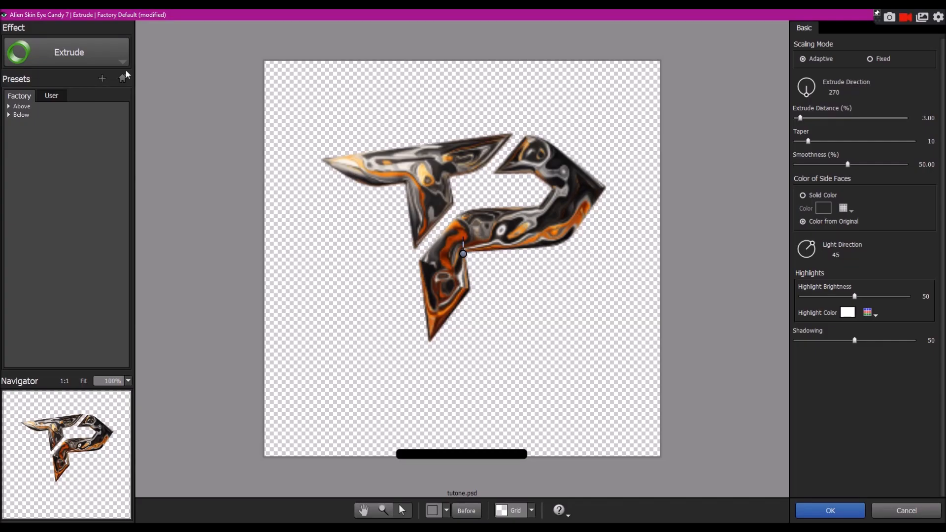
pyautogui.click(94, 53)
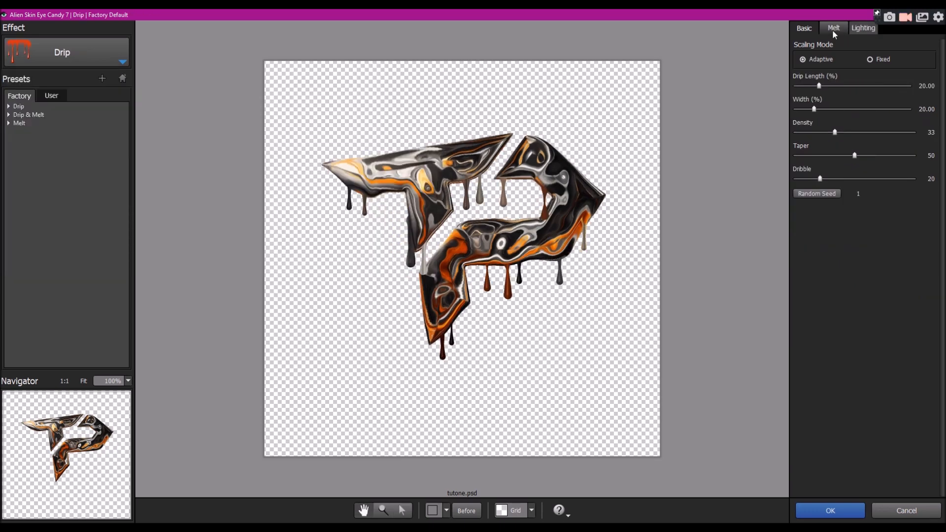
# - Apply the drip effect with a melt length of 0 and a drip density of 20
pyautogui.click(833, 28)
pyautogui.click(808, 54)
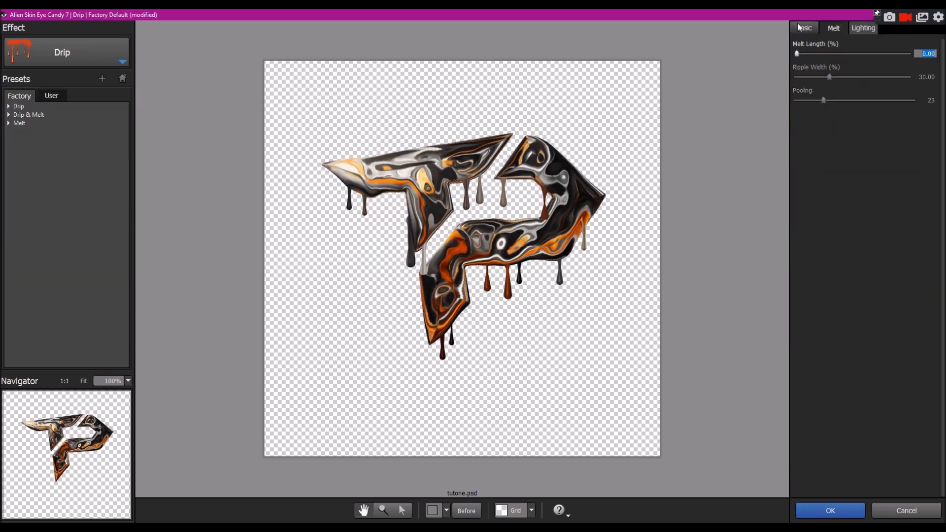
pyautogui.click(804, 28)
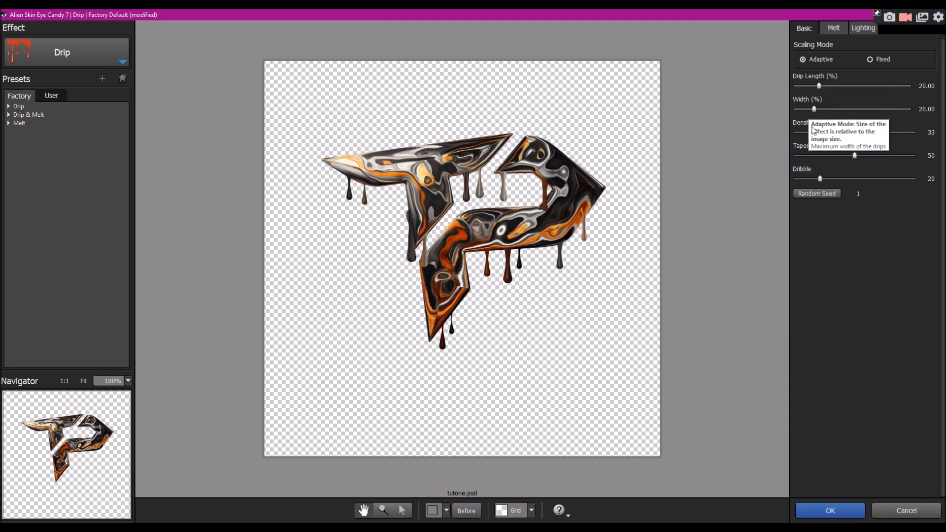
pyautogui.moveTo(808, 132); pyautogui.dragTo(813, 132)
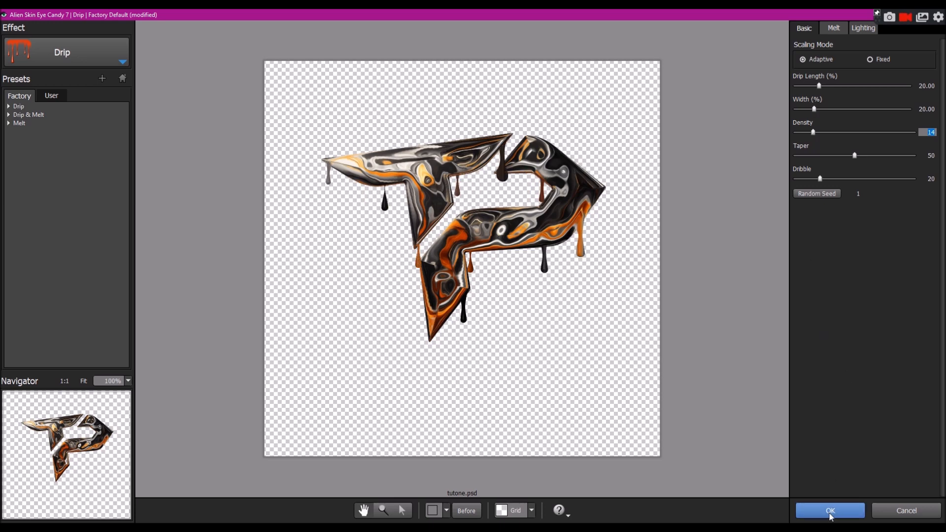
pyautogui.click(820, 133)
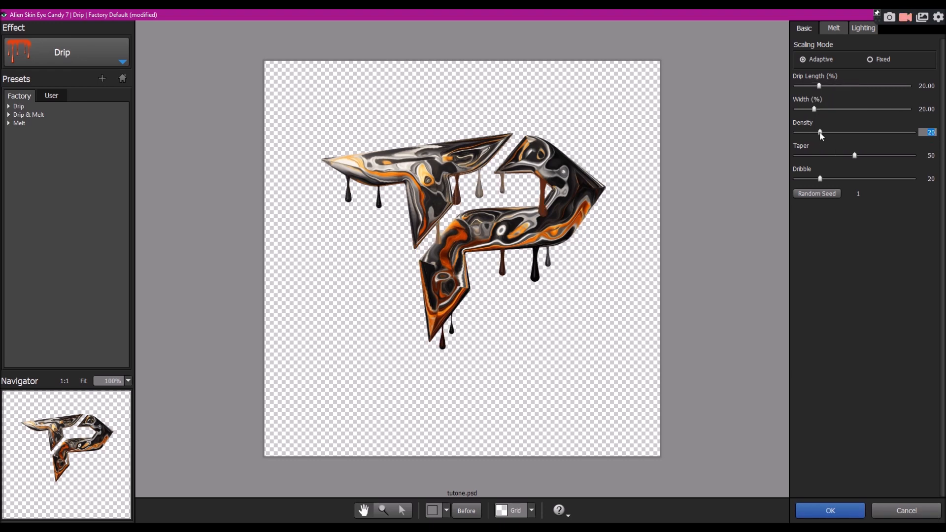
pyautogui.click(824, 511)
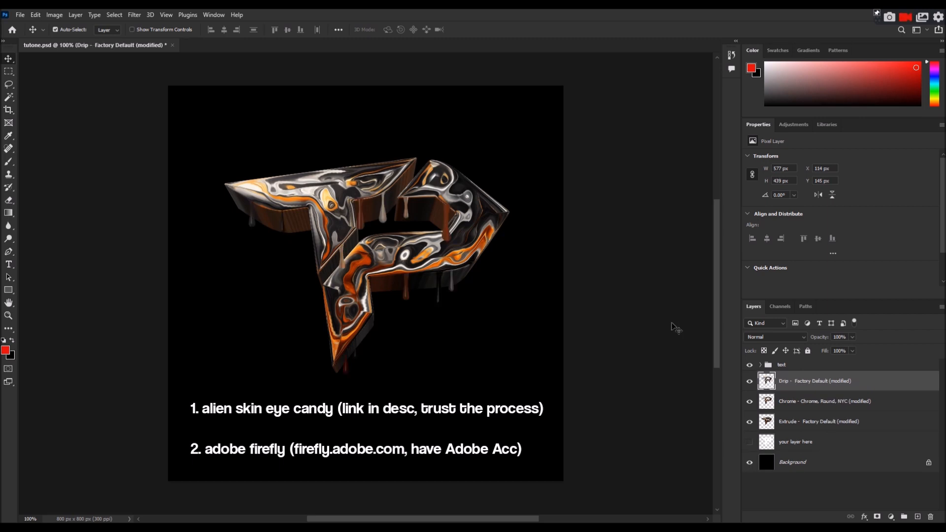
# - Erase the unwanted drips around the logo's inner edges and move the Drip layer below the Chrome layer
pyautogui.click(6, 200)
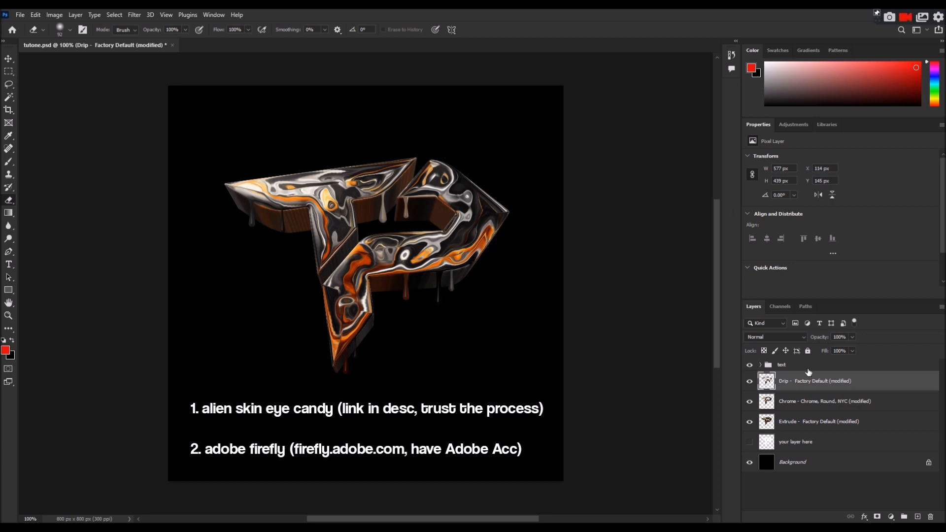
pyautogui.rightClick(834, 381)
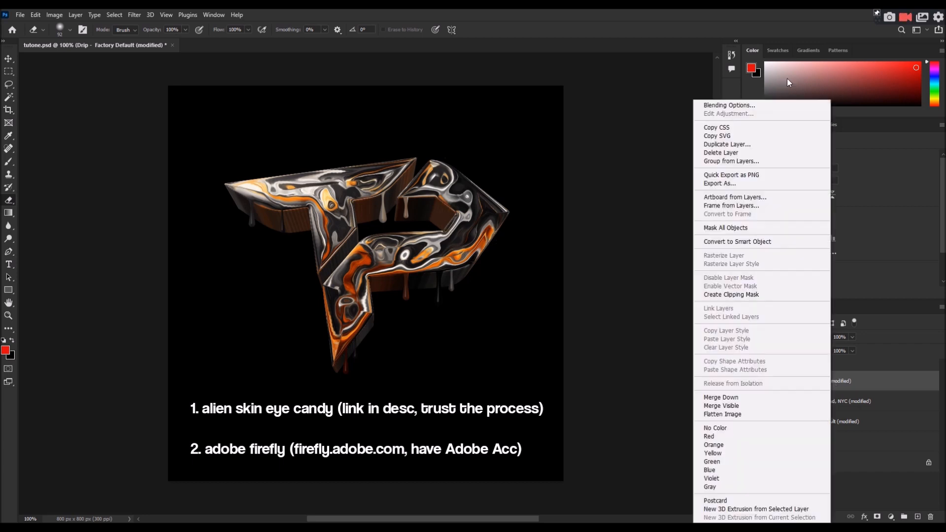
pyautogui.click(863, 387)
pyautogui.moveTo(861, 385); pyautogui.dragTo(845, 404)
# - Add a Color Overlay in orange ff8a00 to the Drip layer
pyautogui.rightClick(844, 403)
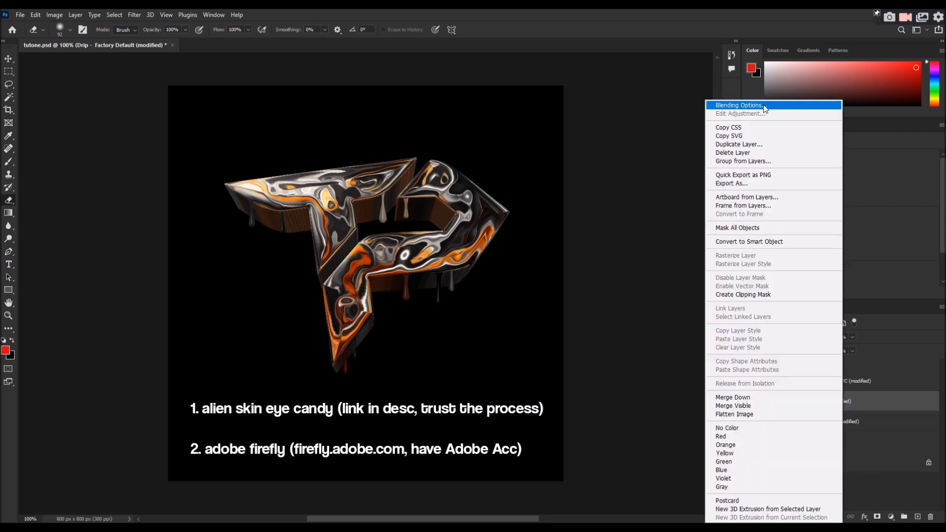
pyautogui.click(764, 104)
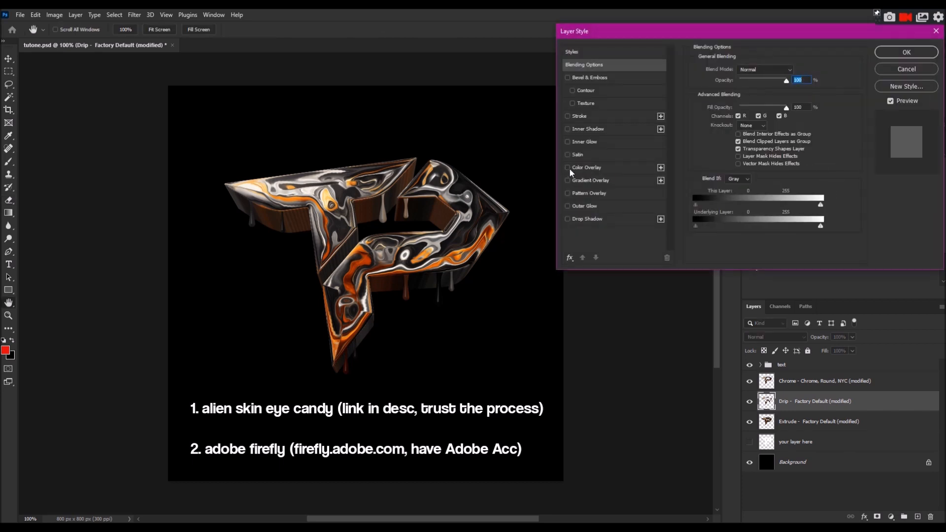
pyautogui.click(567, 167)
pyautogui.click(584, 168)
pyautogui.click(794, 72)
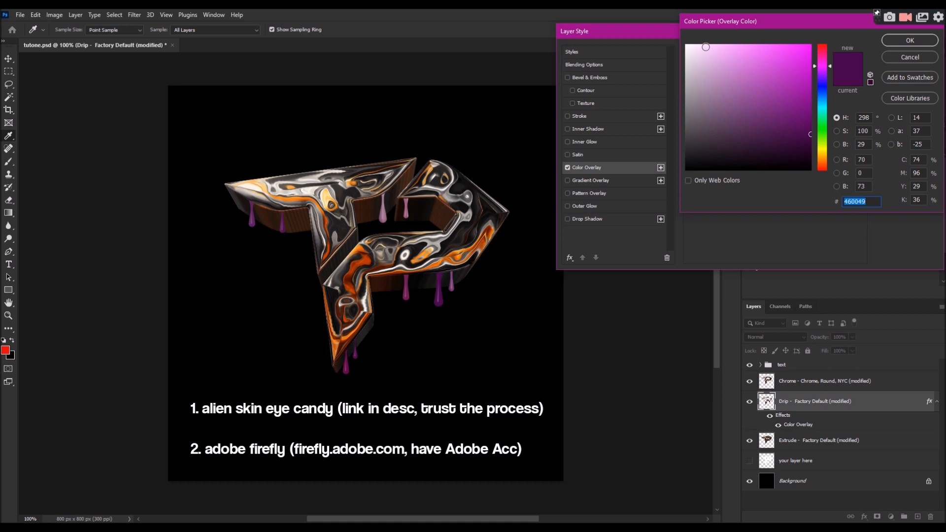
pyautogui.click(821, 159)
pyautogui.moveTo(787, 98); pyautogui.dragTo(811, 45)
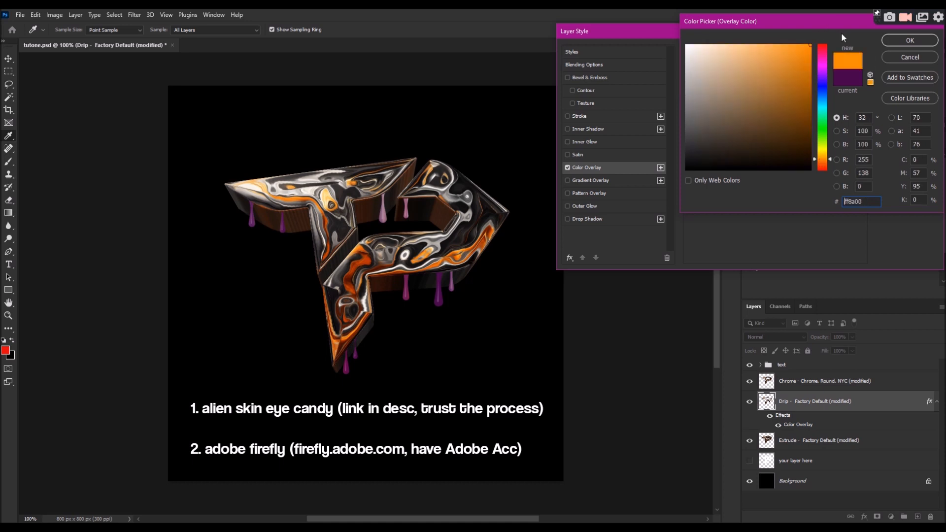
pyautogui.click(893, 44)
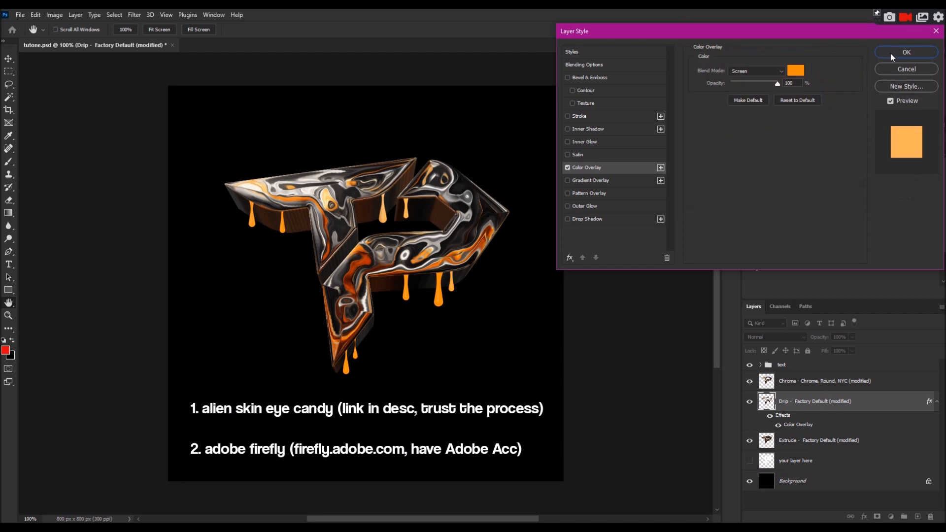
pyautogui.click(891, 53)
# - Add a Satin layer effect to the Extrude layer
pyautogui.click(812, 441)
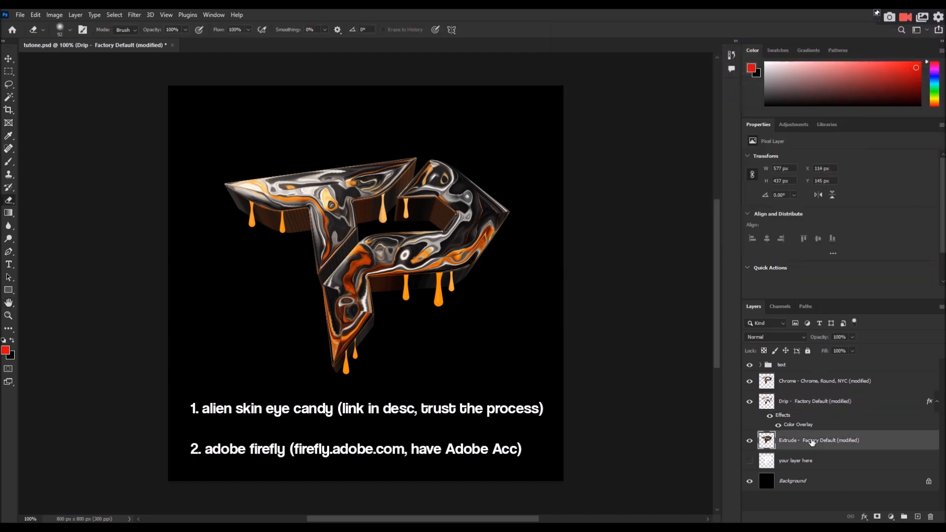
pyautogui.rightClick(812, 441)
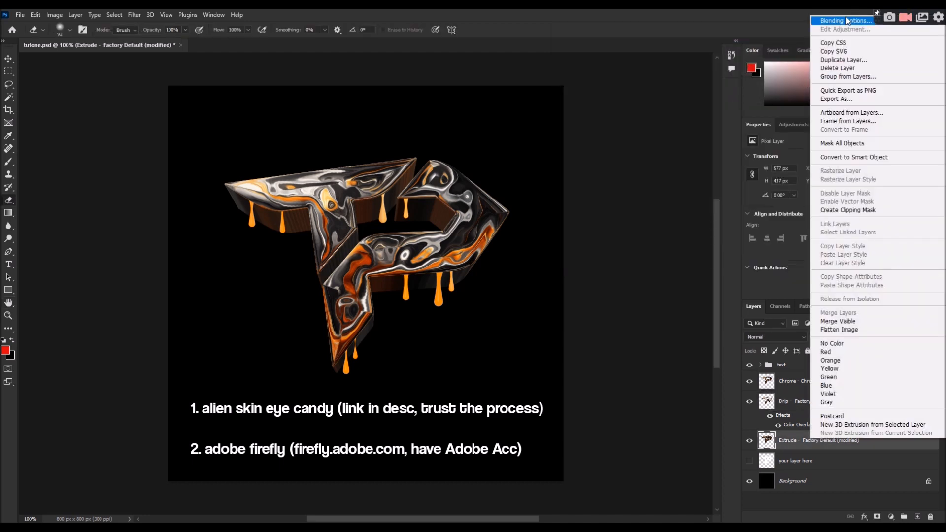
pyautogui.click(848, 20)
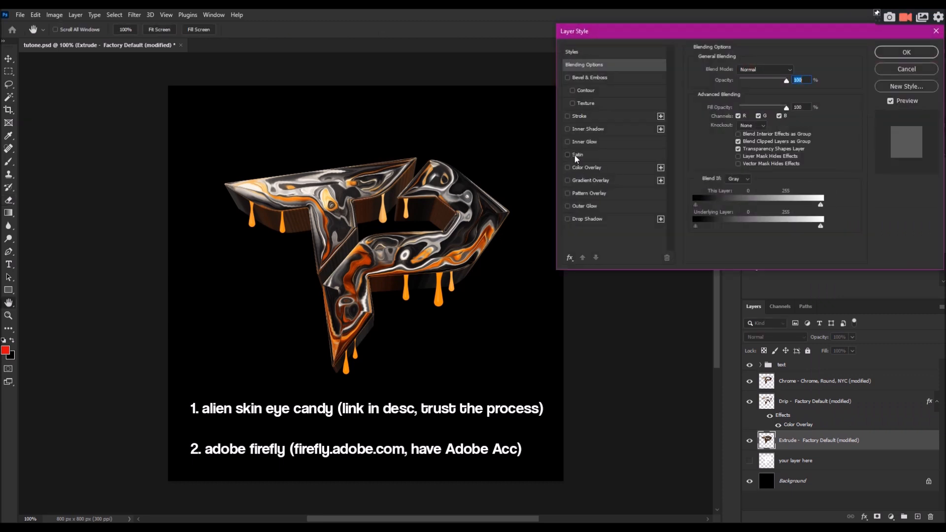
pyautogui.click(578, 156)
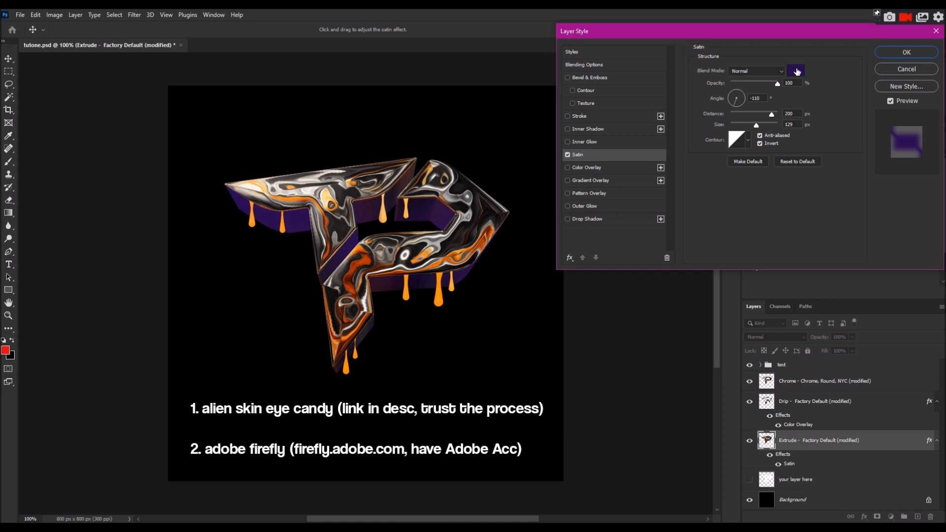
pyautogui.click(797, 72)
pyautogui.moveTo(715, 150); pyautogui.dragTo(611, 206)
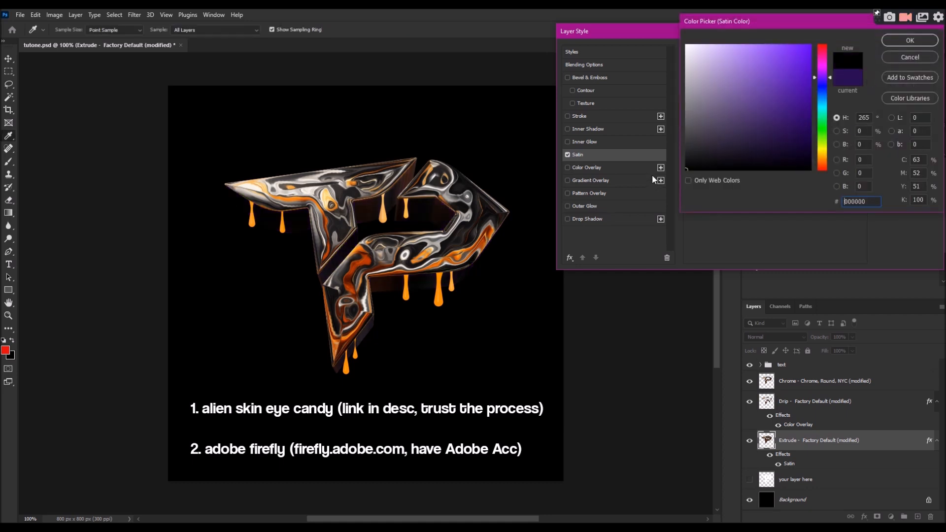
pyautogui.click(690, 121)
pyautogui.moveTo(678, 109); pyautogui.dragTo(675, 107)
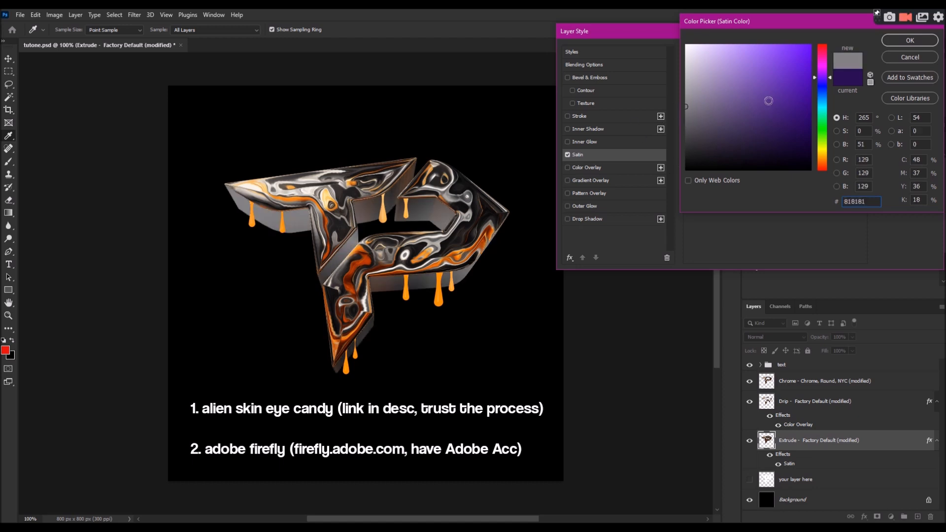
pyautogui.click(466, 236)
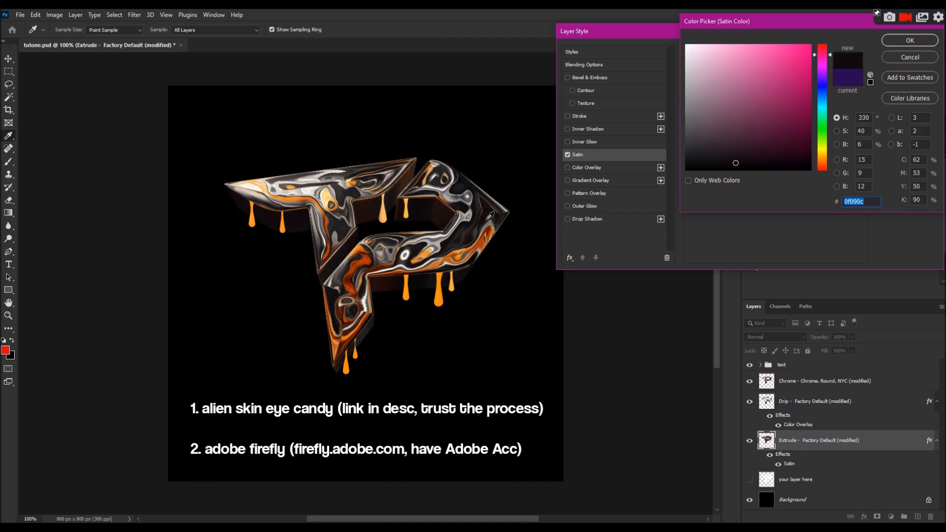
pyautogui.moveTo(490, 215); pyautogui.dragTo(493, 226)
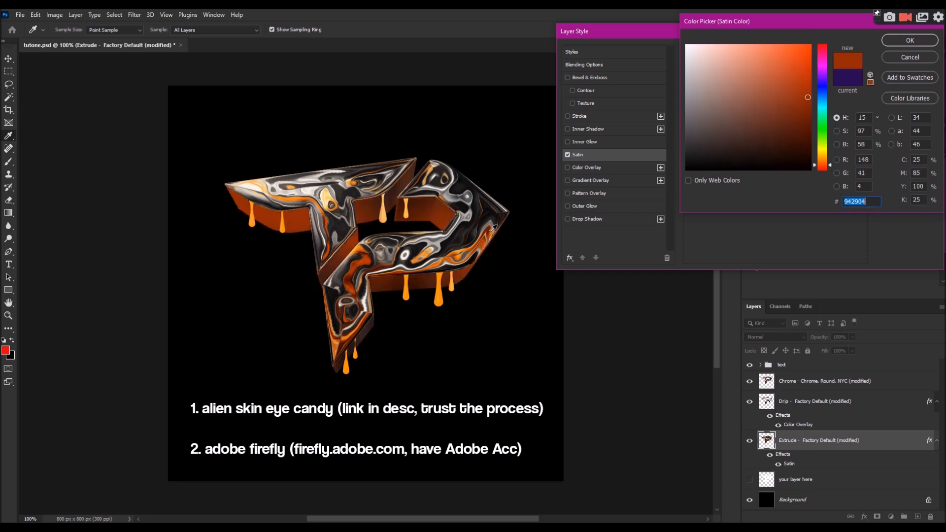
pyautogui.click(902, 63)
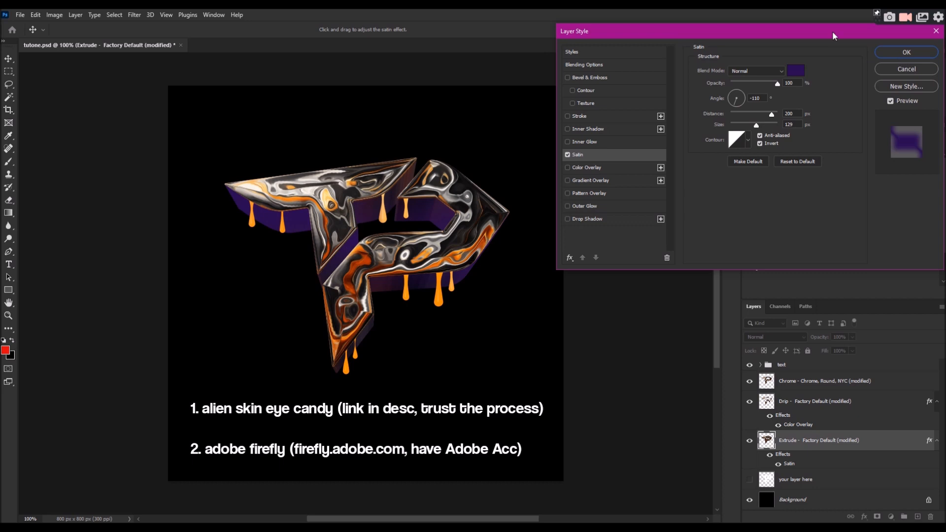
# - Set the Extrude layer's Satin color to near-black 121212
pyautogui.click(796, 71)
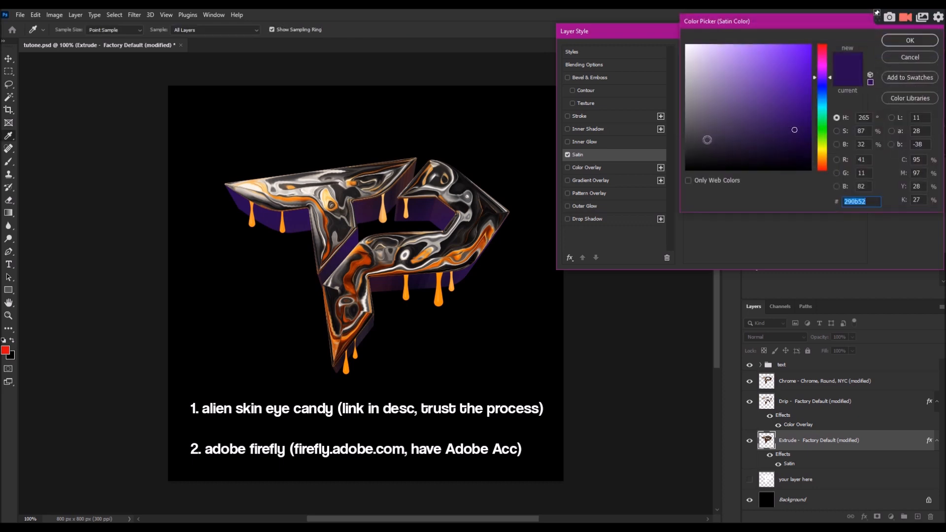
pyautogui.write('2f2f2f')
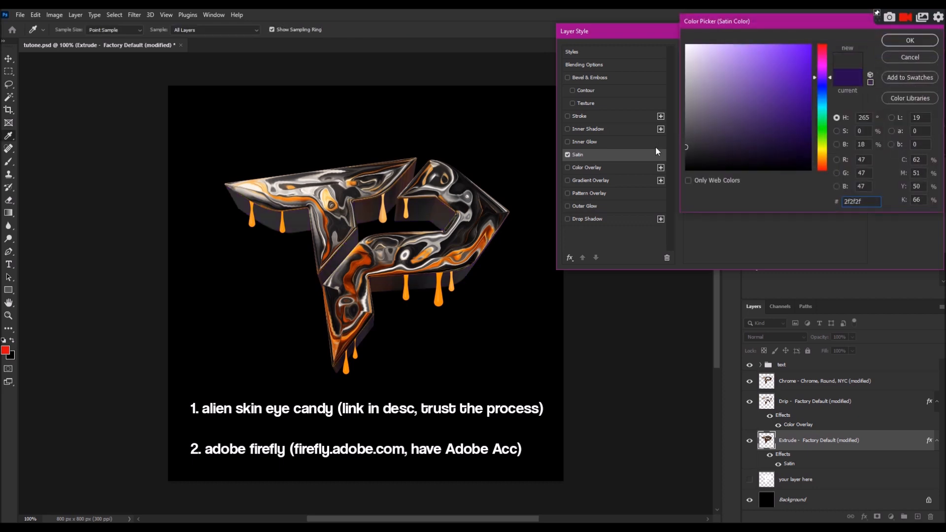
pyautogui.moveTo(686, 147); pyautogui.dragTo(682, 164)
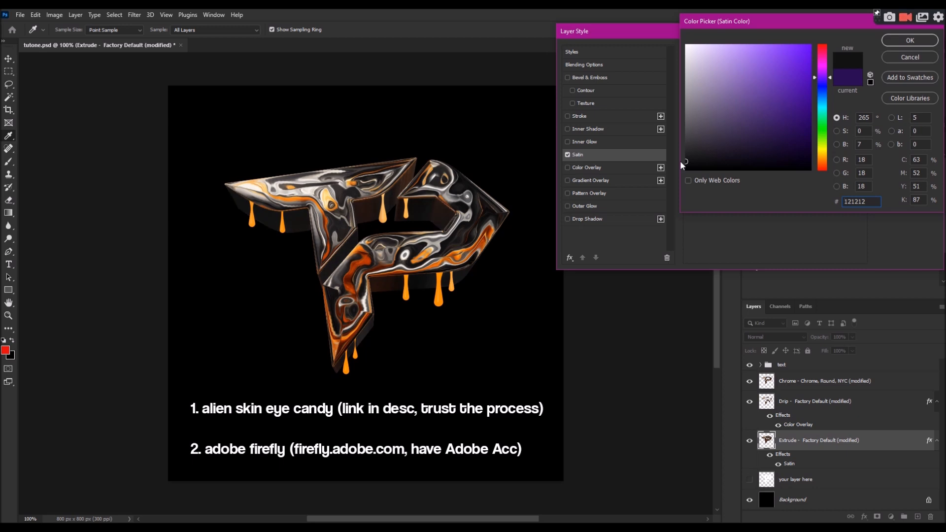
pyautogui.click(899, 42)
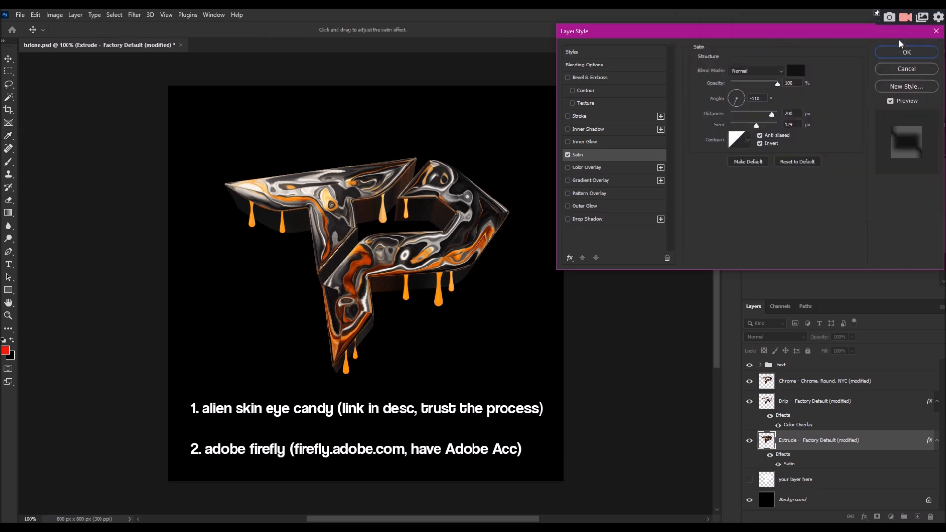
# - Add an Outer Glow to the Extrude layer in dark orange 8a5012
pyautogui.click(567, 207)
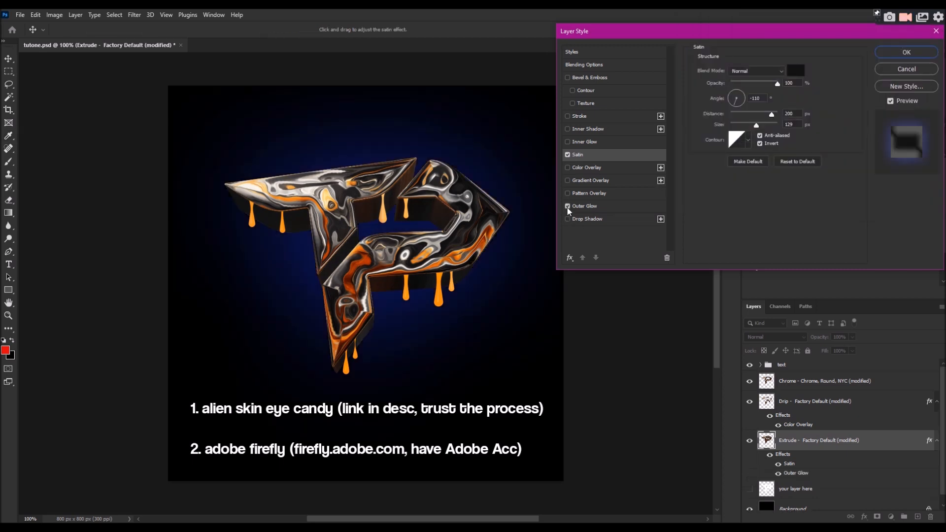
pyautogui.click(621, 206)
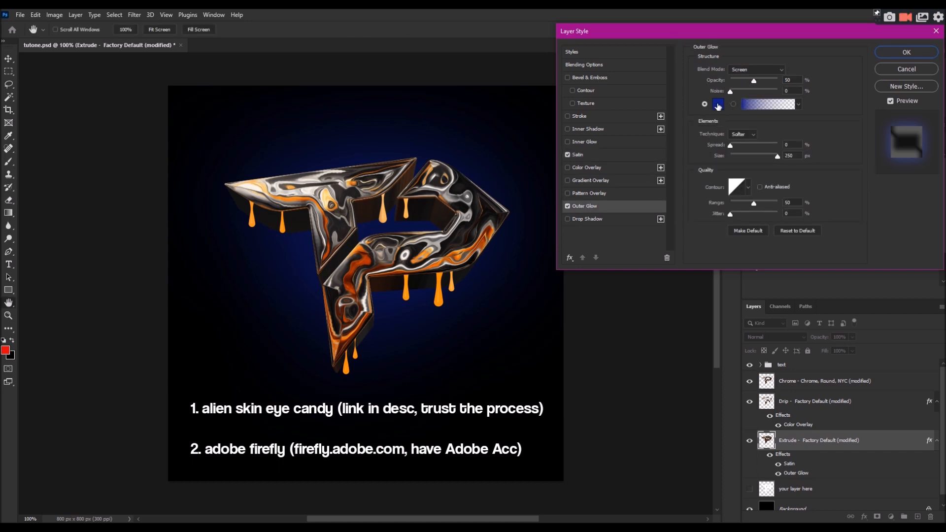
pyautogui.click(718, 105)
pyautogui.click(822, 150)
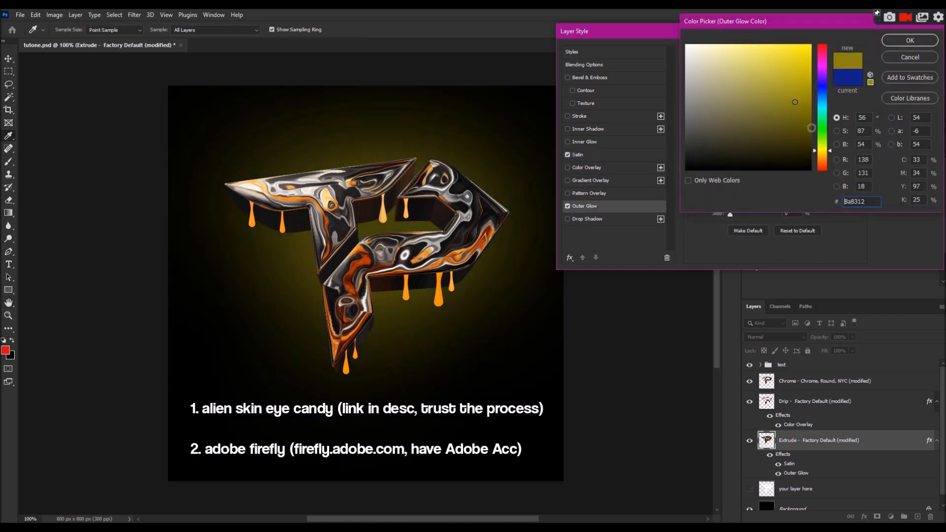
pyautogui.click(821, 163)
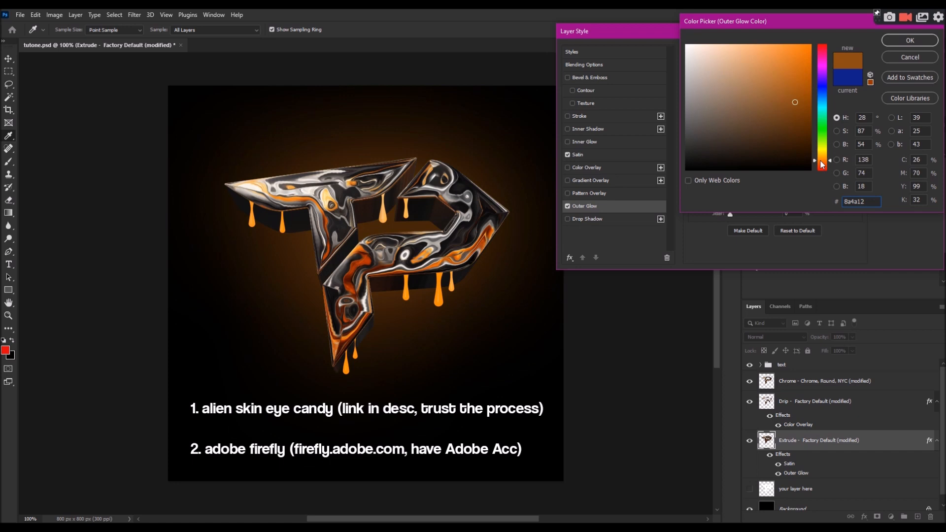
pyautogui.click(822, 164)
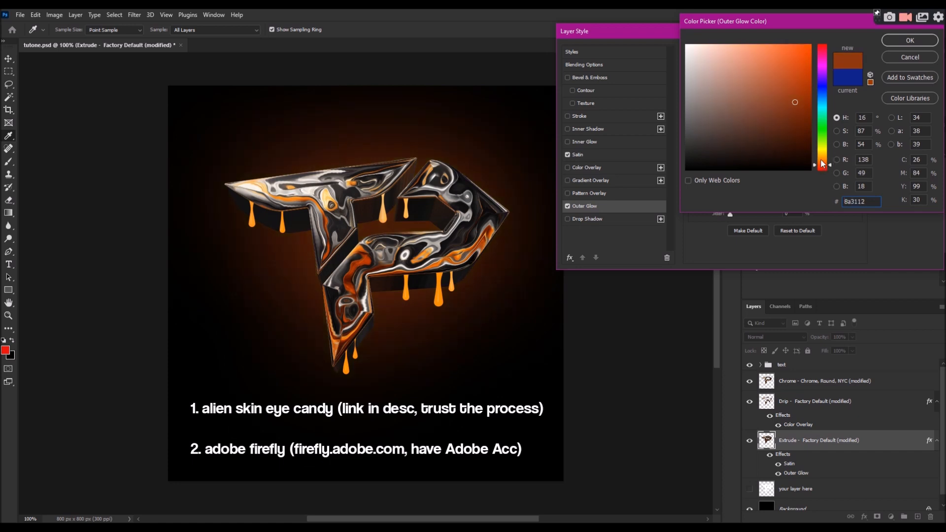
pyautogui.click(822, 159)
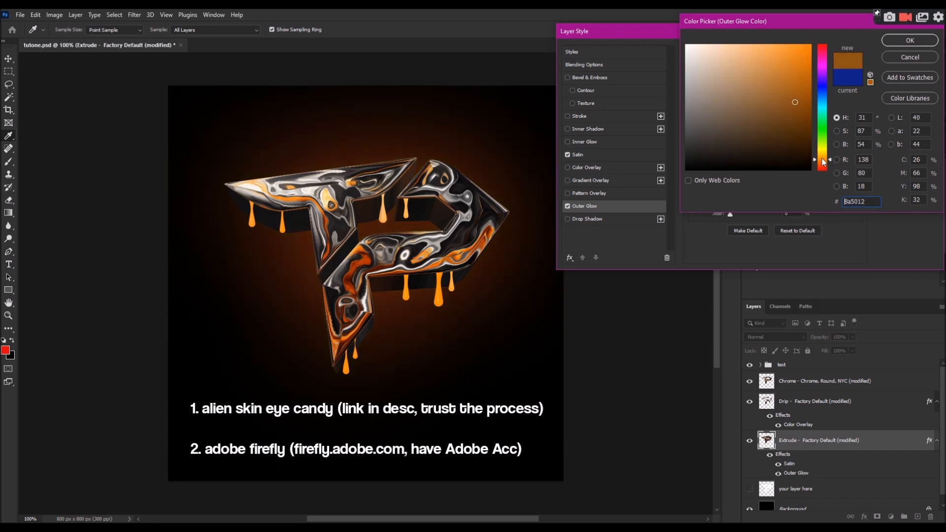
pyautogui.click(891, 41)
# - Set the Outer Glow's opacity to 41% and apply the Extrude layer's style
pyautogui.click(743, 80)
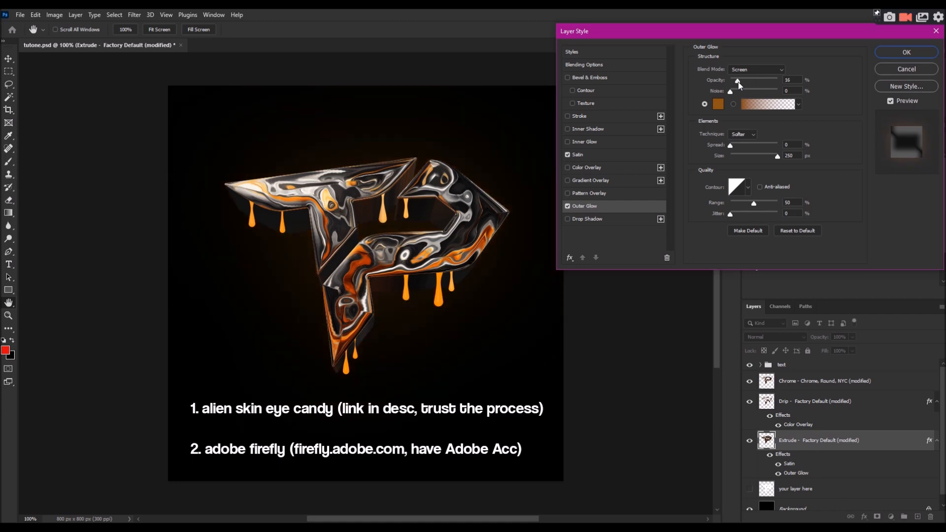
pyautogui.moveTo(744, 81); pyautogui.dragTo(745, 82)
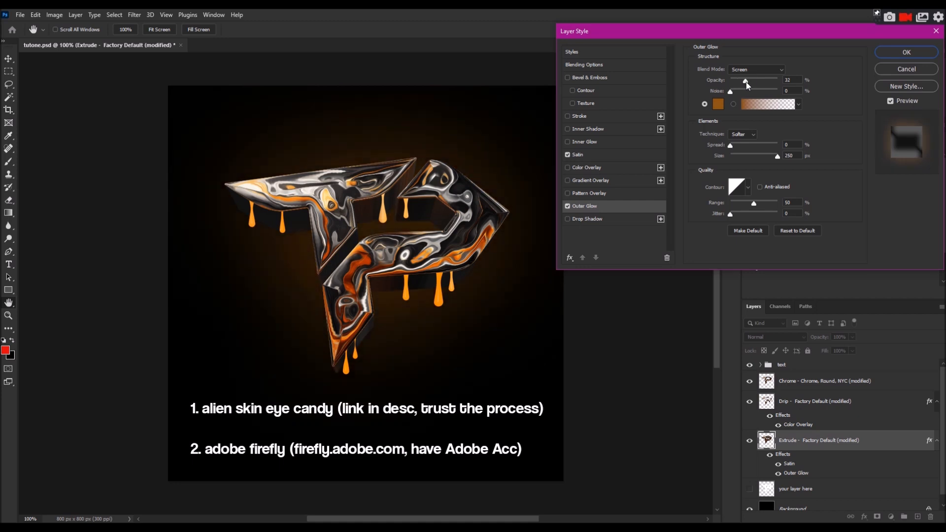
pyautogui.moveTo(746, 81); pyautogui.dragTo(750, 82)
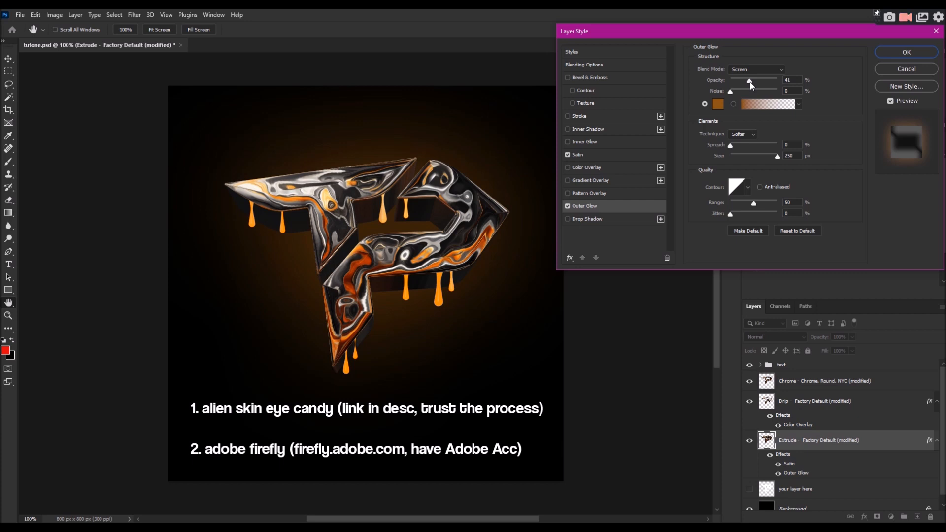
pyautogui.click(892, 49)
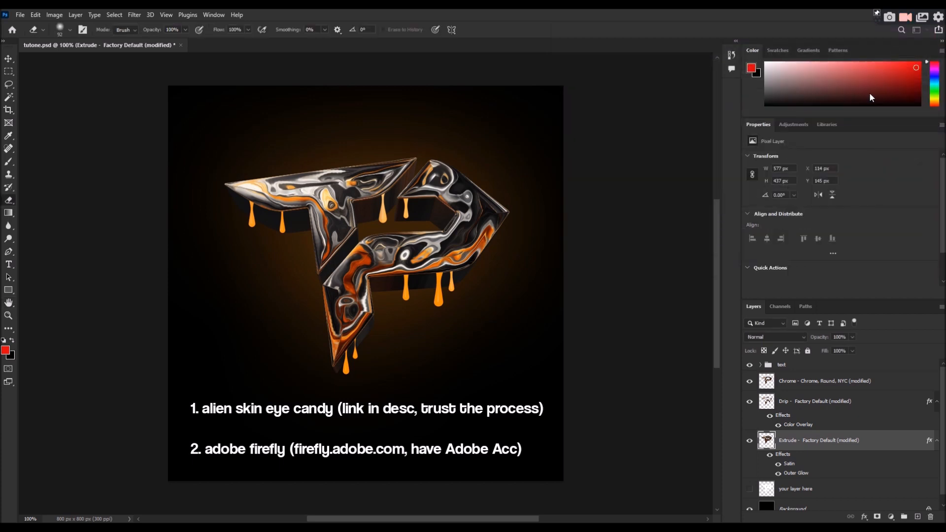
# - Add Bevel & Emboss to the Chrome layer with the Smooth technique and a size of 2 px
pyautogui.click(818, 382)
pyautogui.rightClick(818, 384)
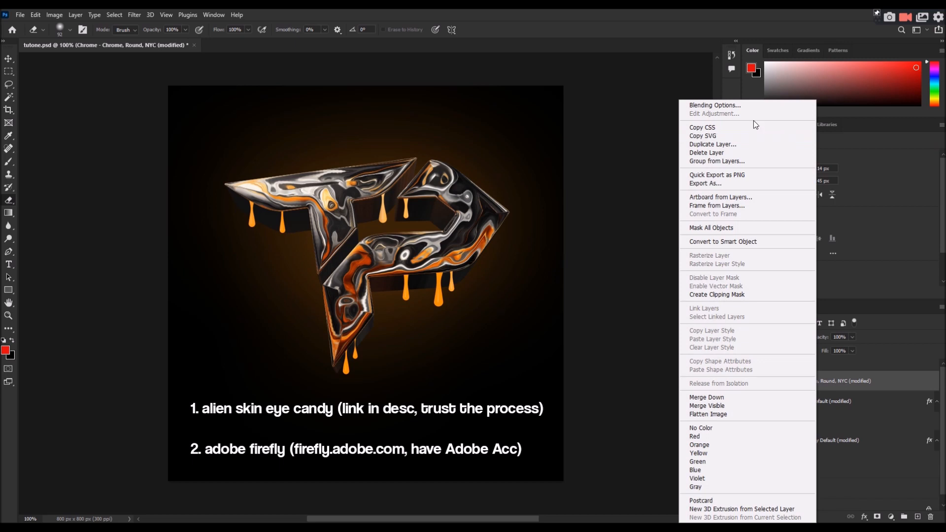
pyautogui.click(752, 107)
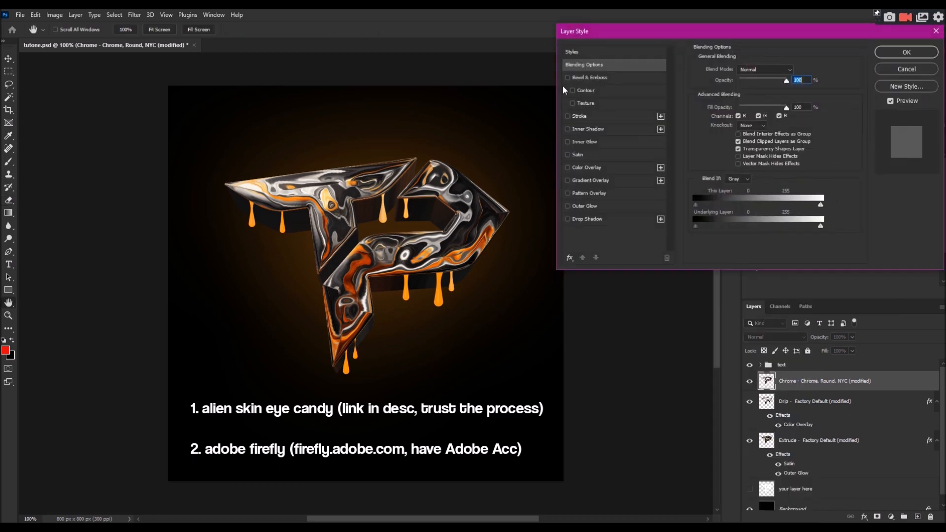
pyautogui.click(567, 77)
pyautogui.click(585, 79)
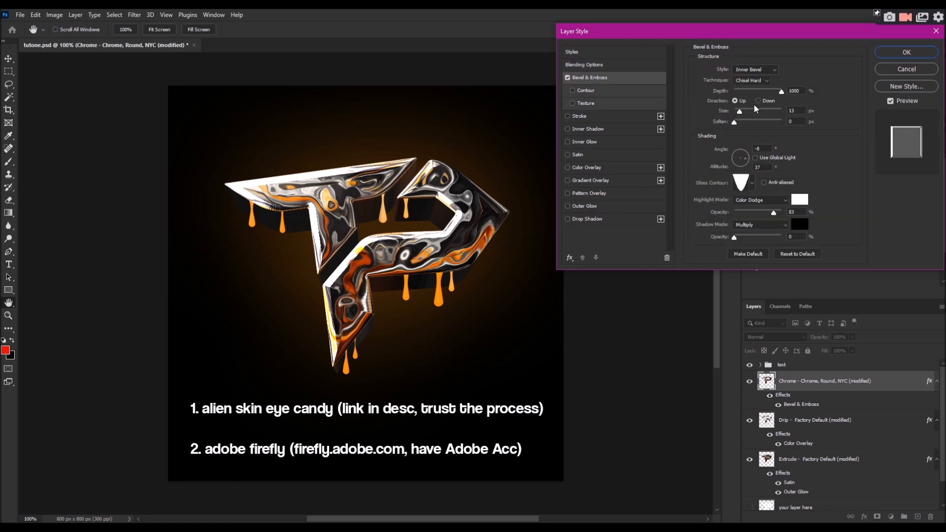
pyautogui.click(749, 80)
pyautogui.click(746, 84)
pyautogui.moveTo(739, 111); pyautogui.dragTo(737, 112)
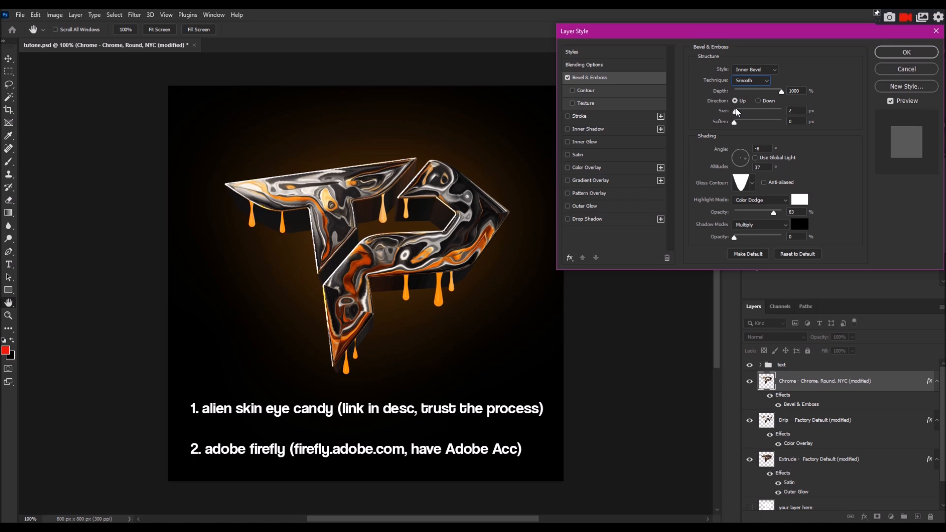
pyautogui.click(736, 112)
# - Add a Drop Shadow to the Chrome layer with a distance of 9 px, leaving Outer Glow off
pyautogui.click(568, 207)
pyautogui.click(568, 207)
pyautogui.click(568, 219)
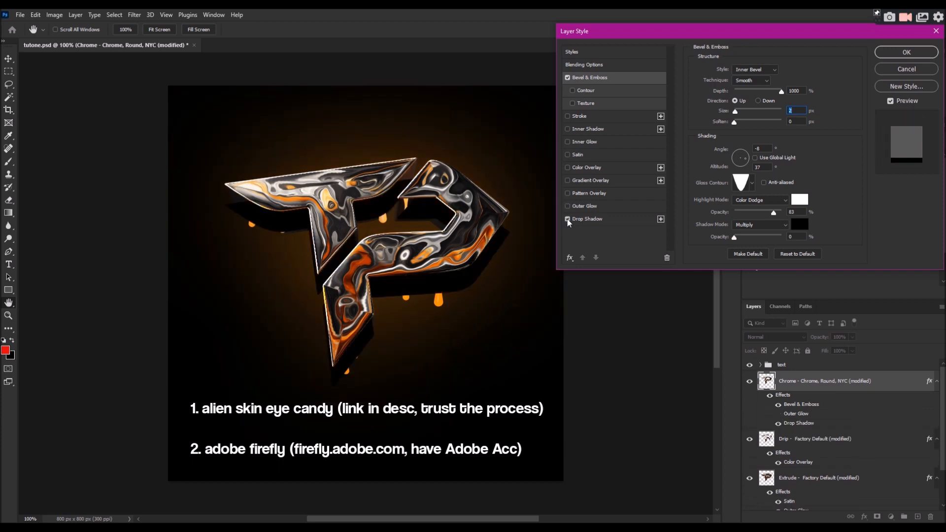
pyautogui.click(568, 220)
pyautogui.click(568, 220)
pyautogui.click(587, 219)
pyautogui.moveTo(757, 114); pyautogui.dragTo(737, 117)
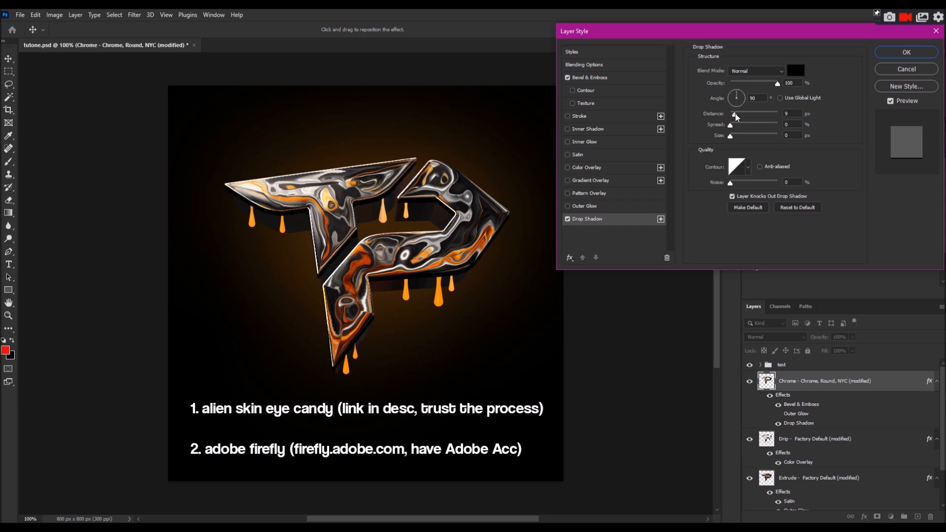
pyautogui.moveTo(737, 116); pyautogui.dragTo(734, 116)
# - Set the Drop Shadow color to the orange sampled from a drip below the logo
pyautogui.click(794, 69)
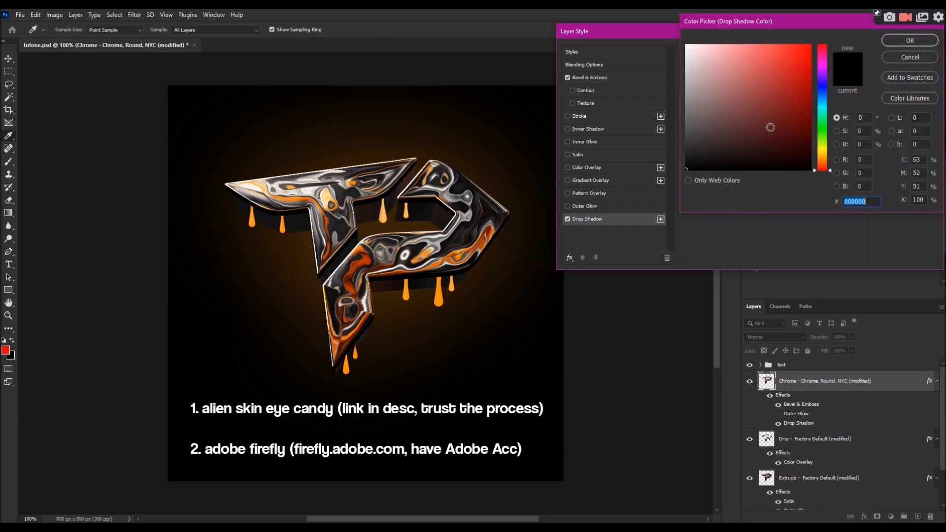
pyautogui.click(386, 211)
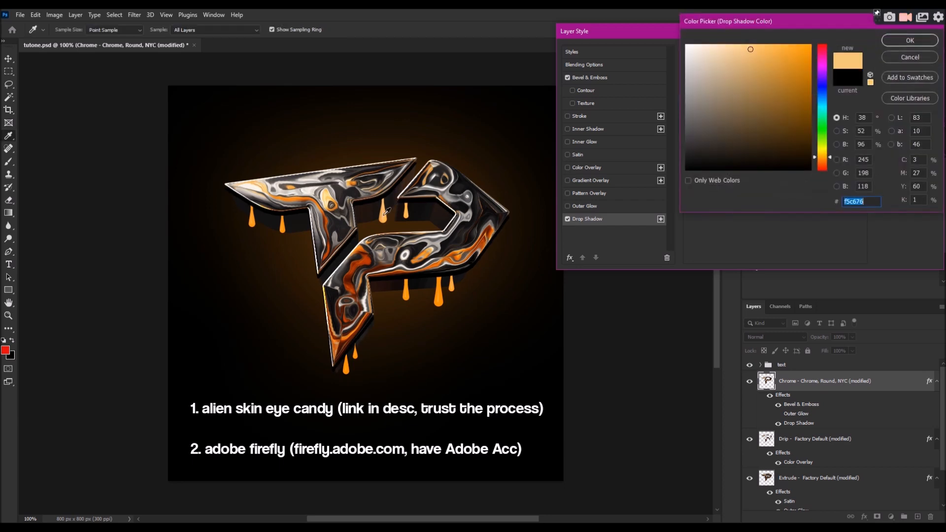
pyautogui.click(439, 290)
pyautogui.click(894, 39)
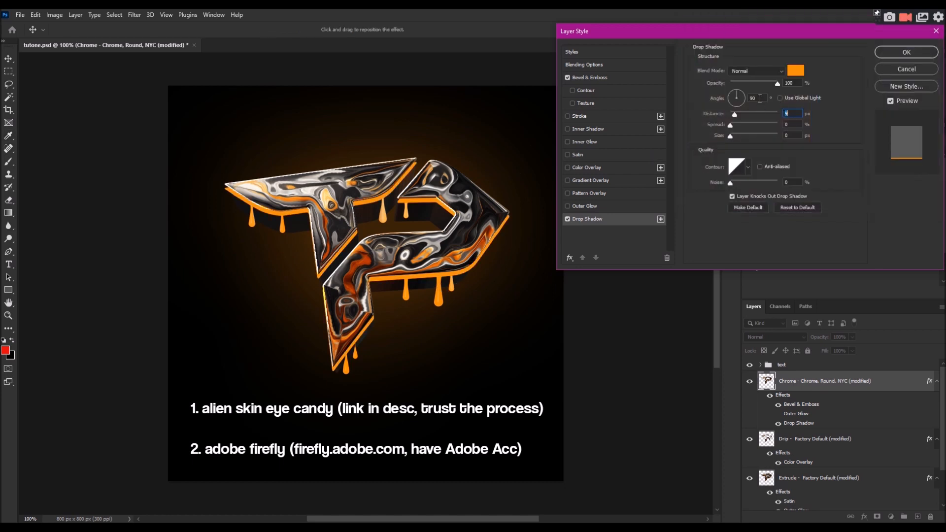
# - Set the Chrome layer's Drop Shadow distance to 6 px
pyautogui.moveTo(733, 116); pyautogui.dragTo(733, 116)
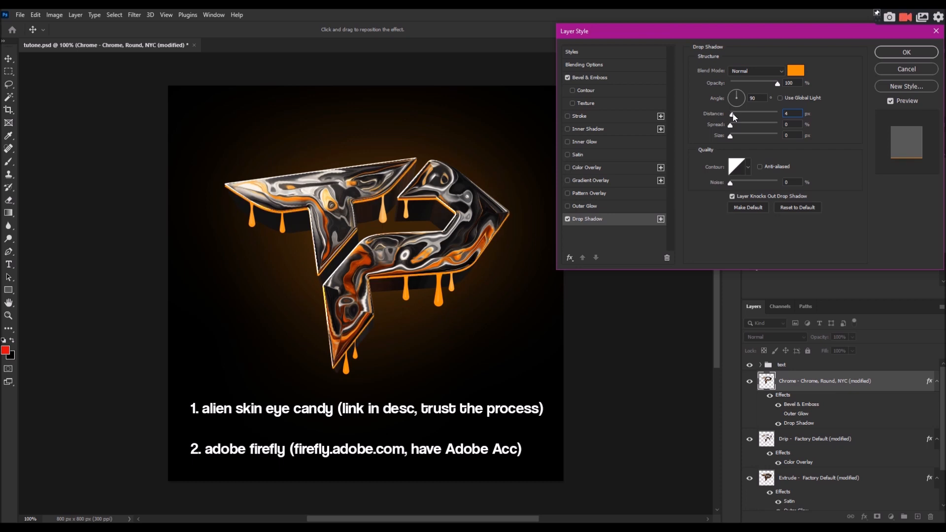
pyautogui.moveTo(734, 115); pyautogui.dragTo(734, 115)
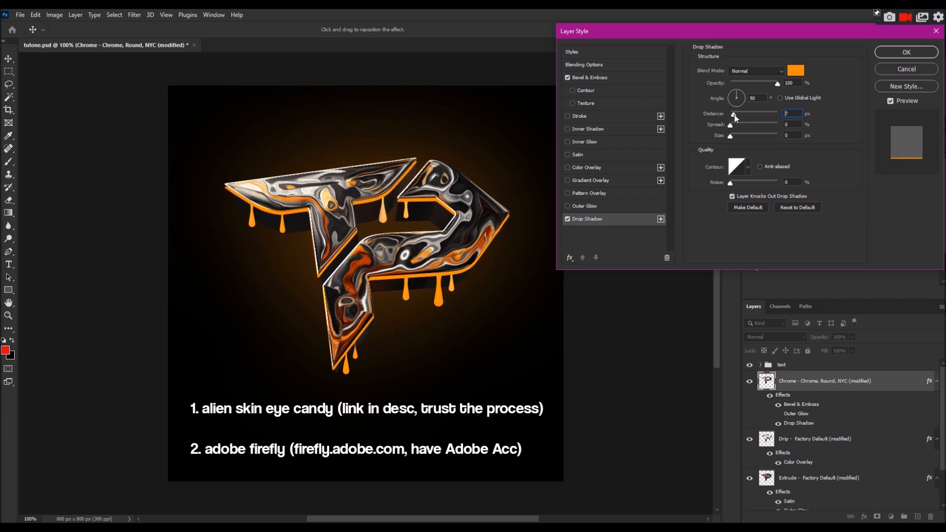
pyautogui.moveTo(734, 114); pyautogui.dragTo(734, 114)
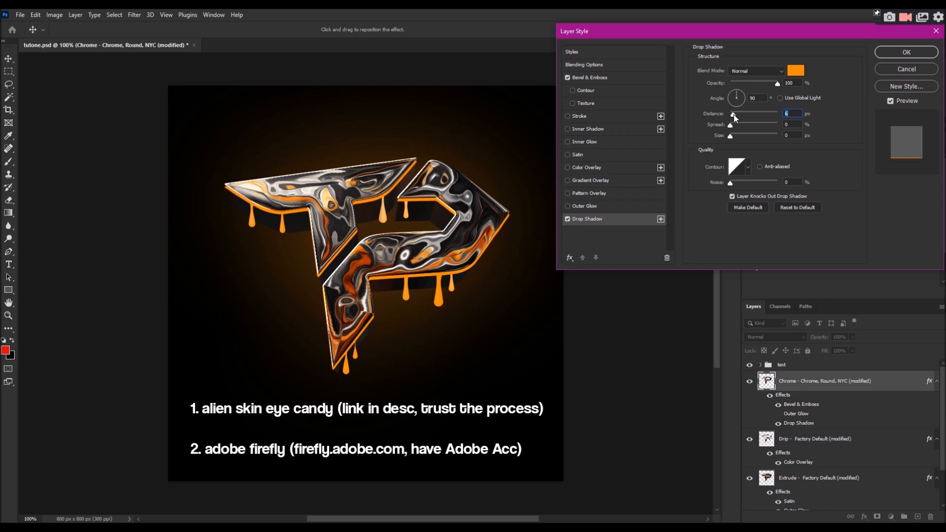
# - Examine the logo at a much smaller scale and again at 100%, and apply the Chrome layer's style
pyautogui.hotkey('ctrl', '-')
pyautogui.hotkey('ctrl', '-')
pyautogui.hotkey('ctrl', '-')
pyautogui.hotkey('ctrl', '-')
pyautogui.hotkey('ctrl', '-')
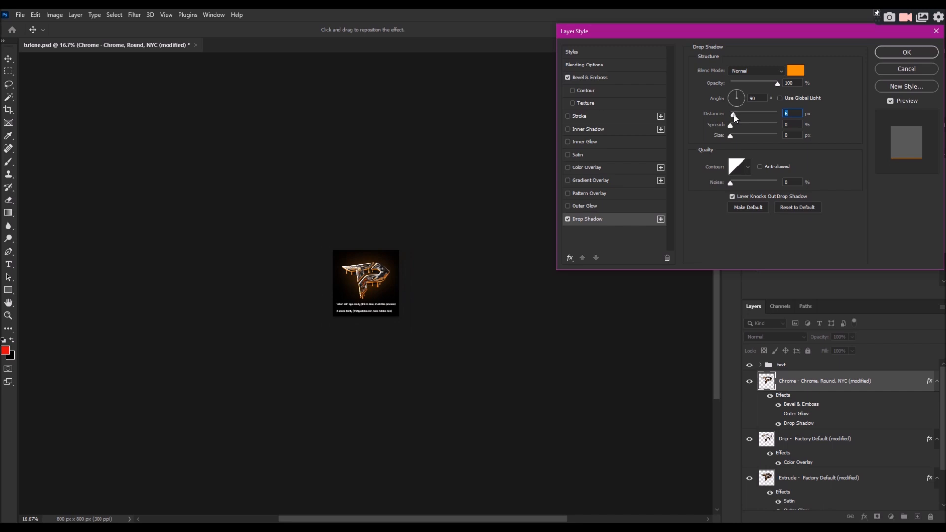
pyautogui.hotkey('ctrl', '-')
pyautogui.hotkey('ctrl', '+')
pyautogui.hotkey('ctrl', '+')
pyautogui.hotkey('ctrl', '+')
pyautogui.hotkey('ctrl', '+')
pyautogui.hotkey('ctrl', '+')
pyautogui.hotkey('ctrl', '+')
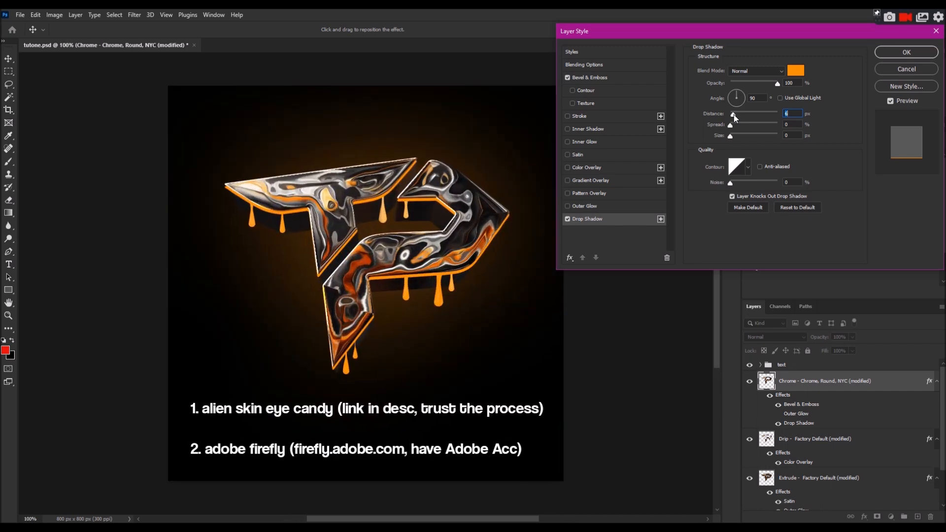
pyautogui.press('Return')
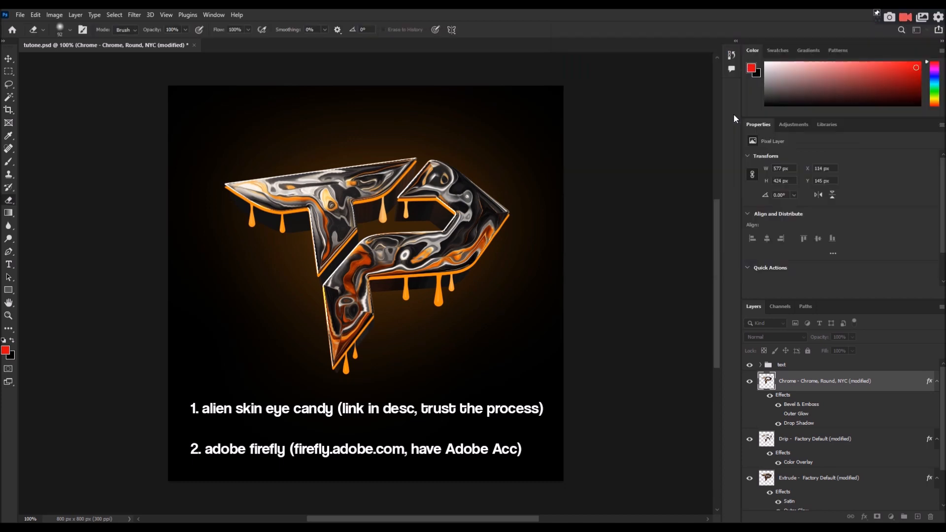
# - Change the Chrome layer's Bevel & Emboss to the Chisel Hard technique with a size of 92 px
pyautogui.rightClick(785, 383)
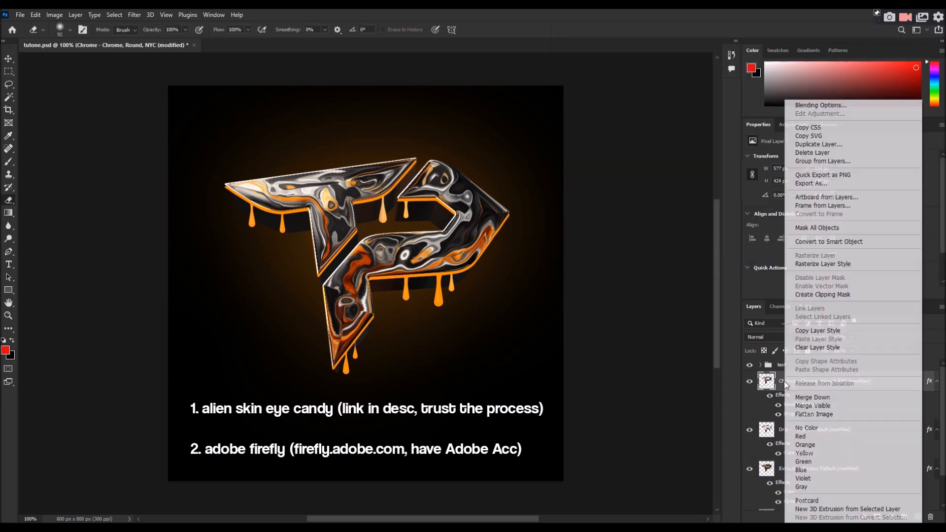
pyautogui.click(847, 105)
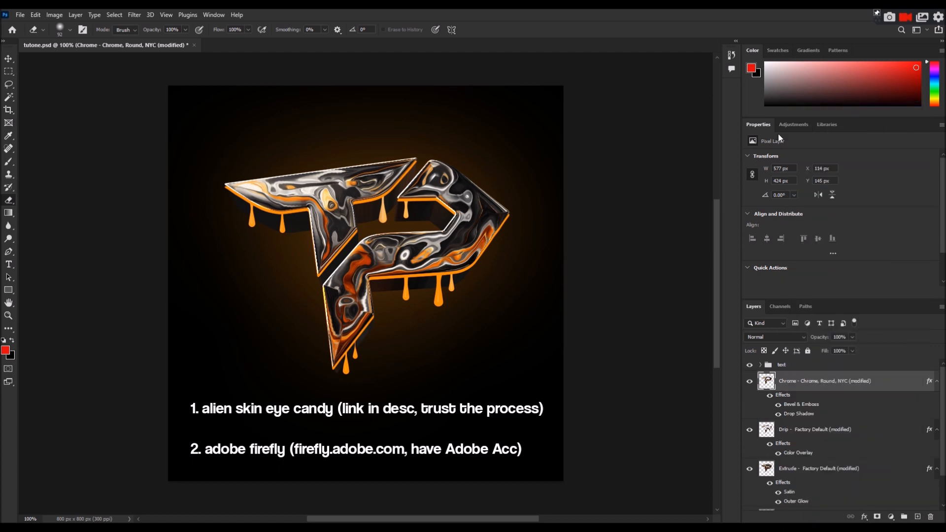
pyautogui.click(593, 78)
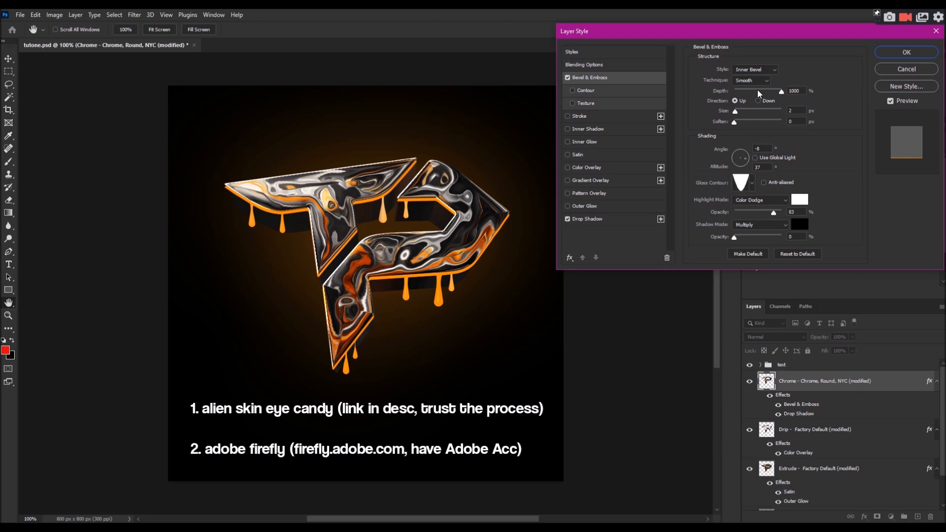
pyautogui.doubleClick(803, 92)
pyautogui.click(751, 80)
pyautogui.click(749, 94)
pyautogui.moveTo(735, 112); pyautogui.dragTo(753, 112)
# - Set the bevel's highlight opacity to 36% and apply the layer style
pyautogui.click(749, 211)
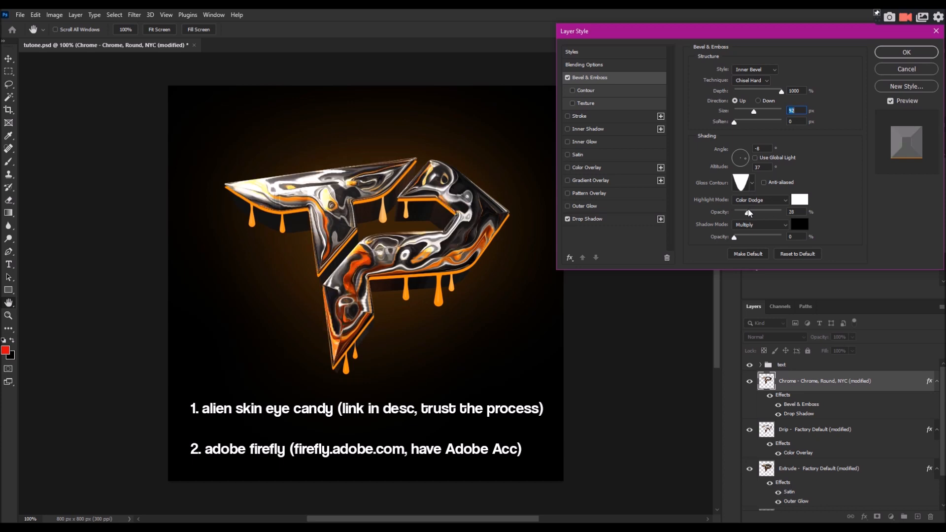
pyautogui.moveTo(752, 214); pyautogui.dragTo(752, 216)
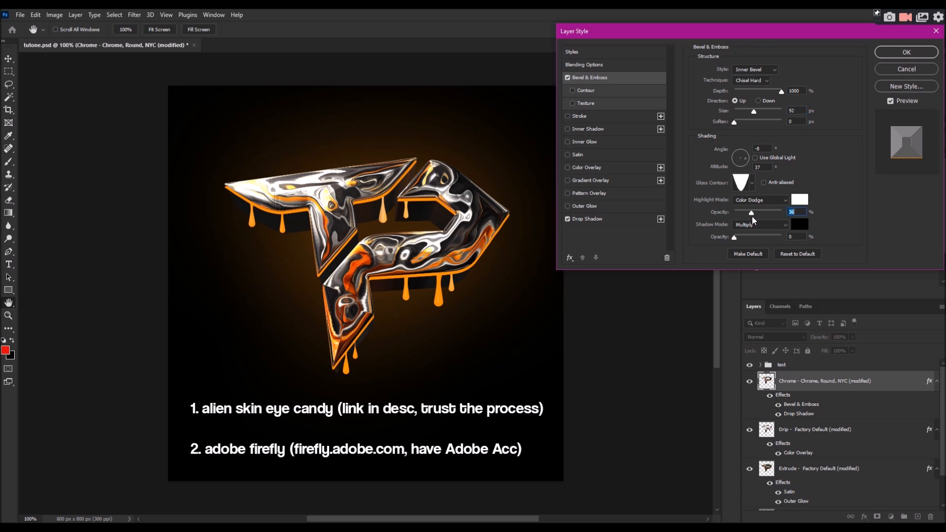
pyautogui.click(905, 52)
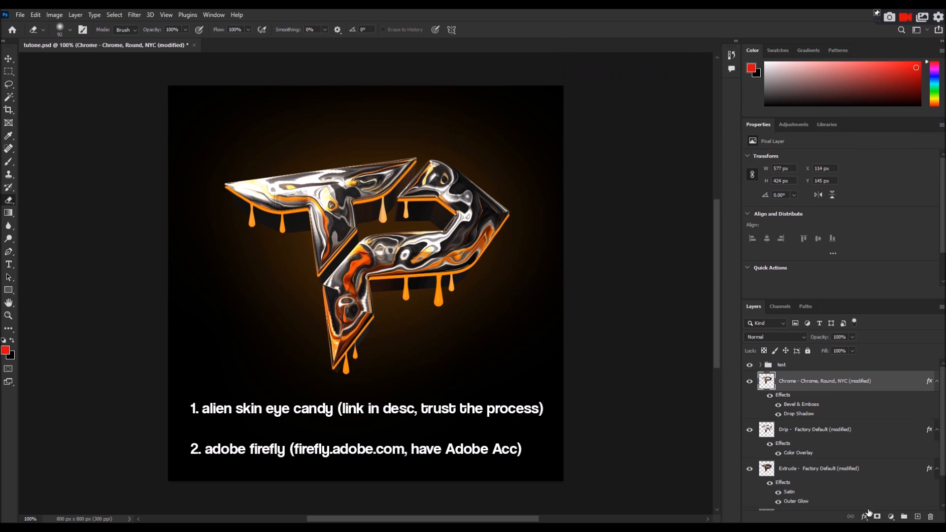
# - Add a Curves adjustment layer above the Chrome layer and pull the upper part of the RGB curve down to darken the image
pyautogui.click(891, 517)
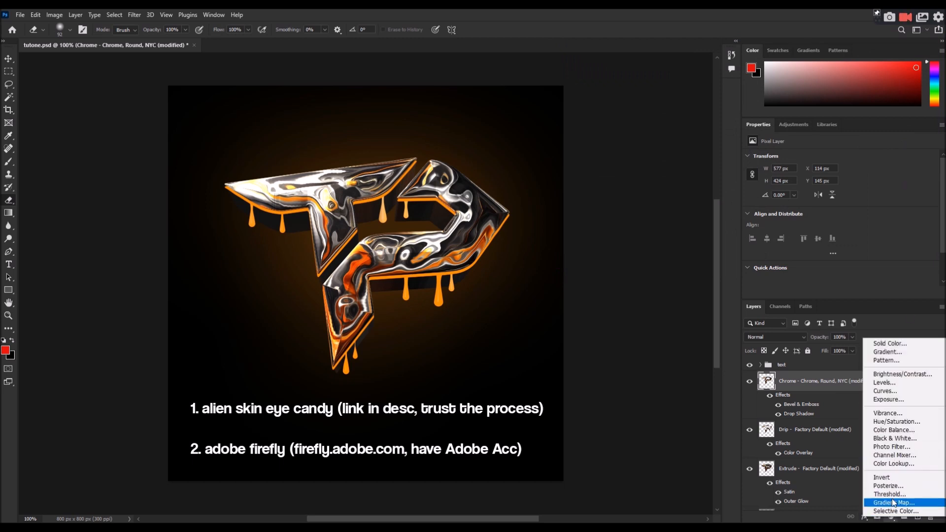
pyautogui.click(891, 391)
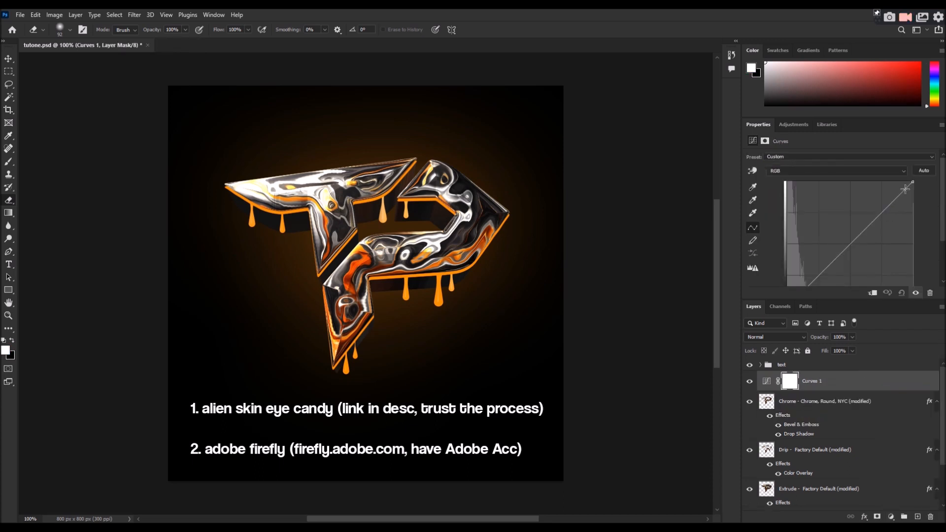
pyautogui.moveTo(905, 192)
pyautogui.mouseDown()
pyautogui.moveTo(912, 187)
pyautogui.moveTo(899, 207)
pyautogui.mouseUp()
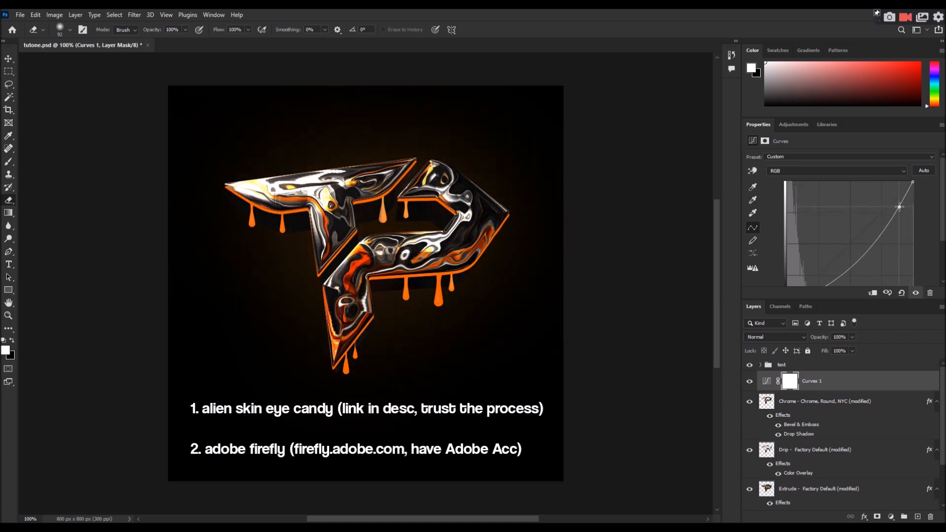
# - In the Curves layer's blending options, try different channel combinations and exclude red, green and blue from blending
pyautogui.rightClick(856, 383)
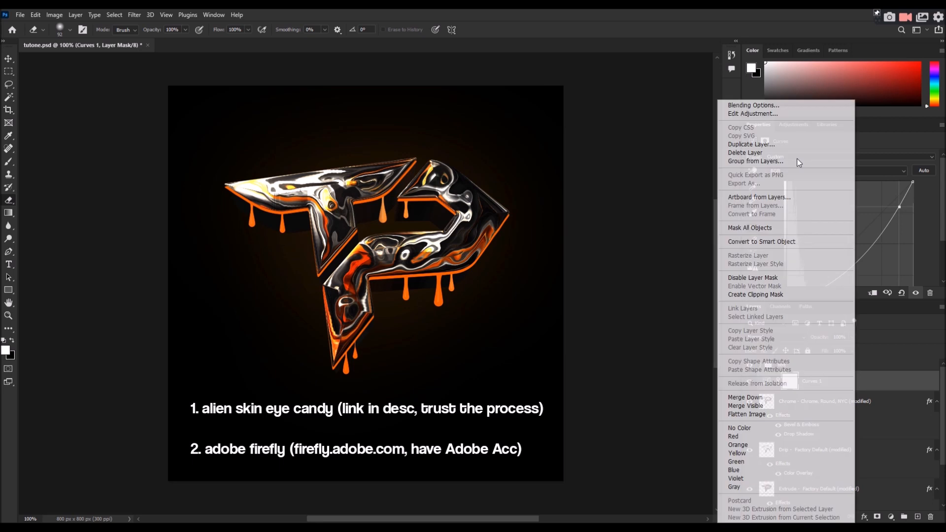
pyautogui.click(784, 105)
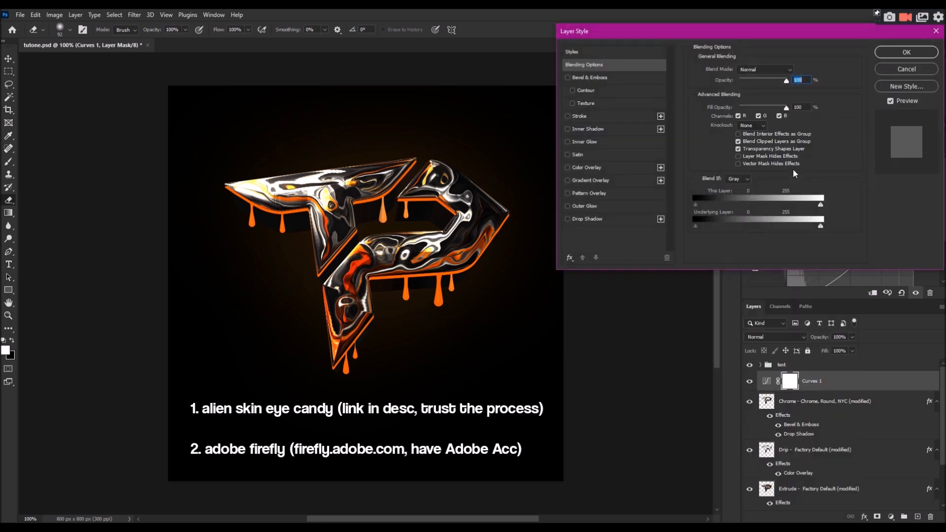
pyautogui.click(761, 115)
pyautogui.click(761, 115)
pyautogui.click(744, 116)
pyautogui.click(739, 116)
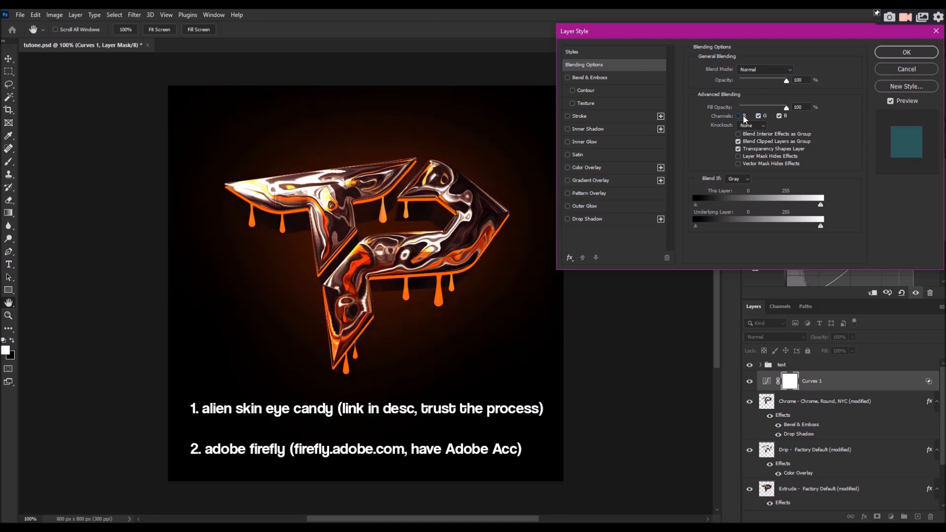
pyautogui.click(781, 116)
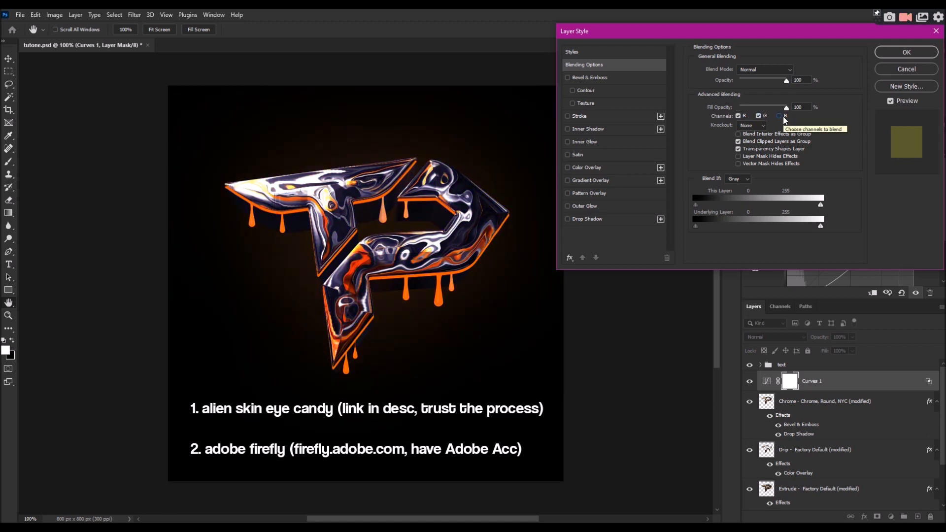
pyautogui.click(767, 116)
pyautogui.click(767, 116)
pyautogui.click(739, 116)
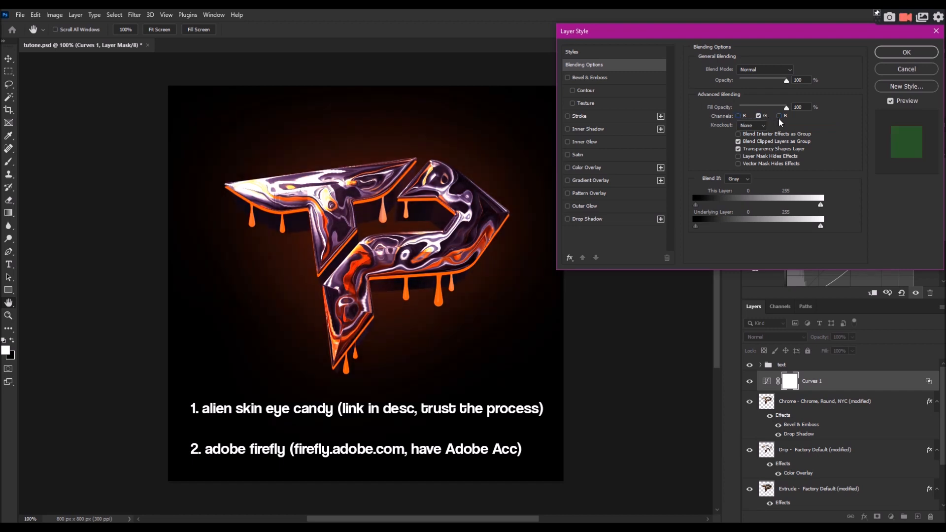
pyautogui.click(760, 117)
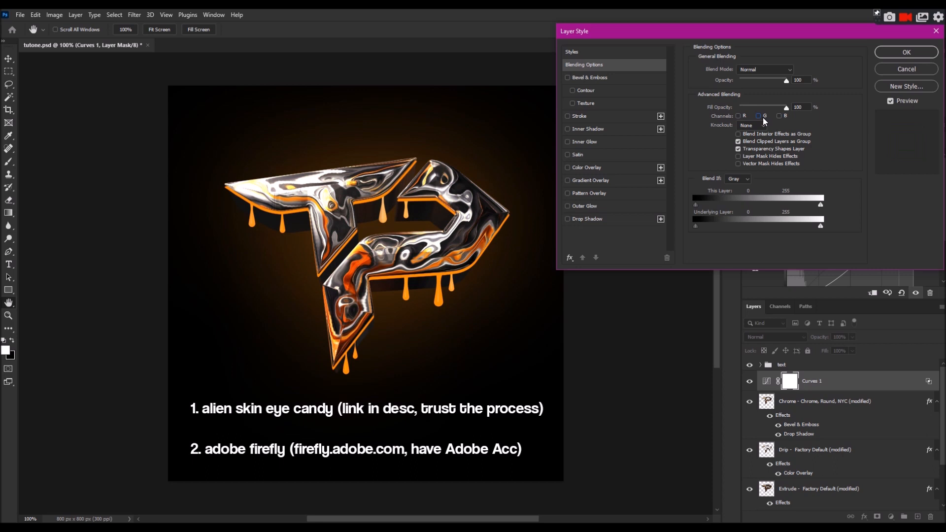
# - Re-enable the red and green channels for the Curves layer, keep blue excluded, and apply the blending options
pyautogui.click(744, 117)
pyautogui.click(759, 116)
pyautogui.click(778, 117)
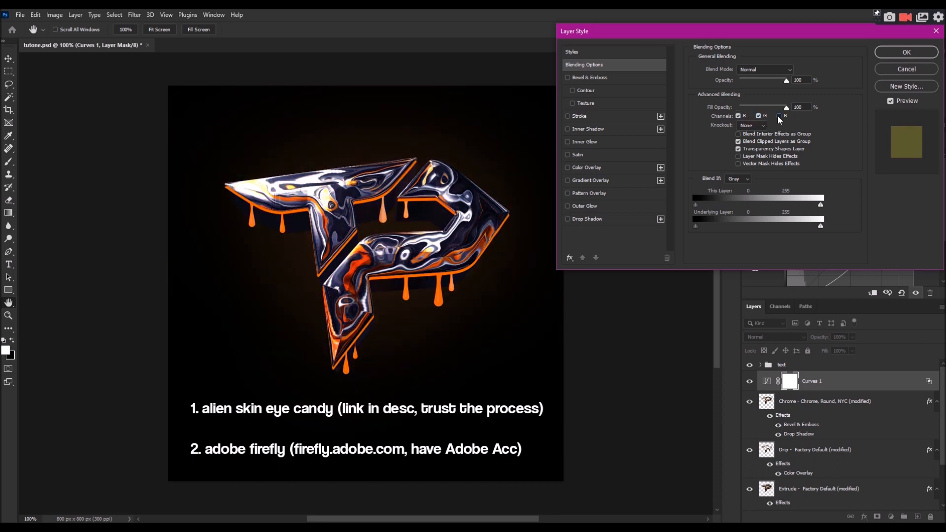
pyautogui.click(779, 117)
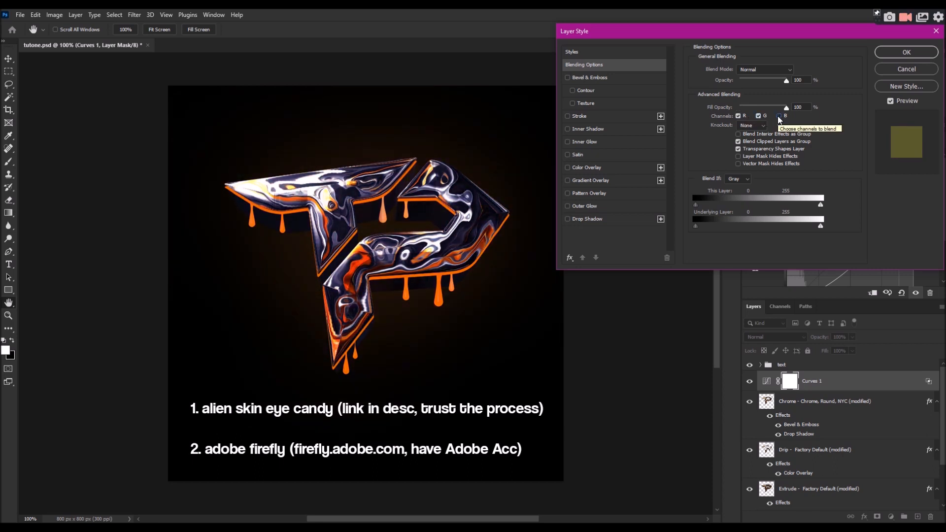
pyautogui.click(901, 55)
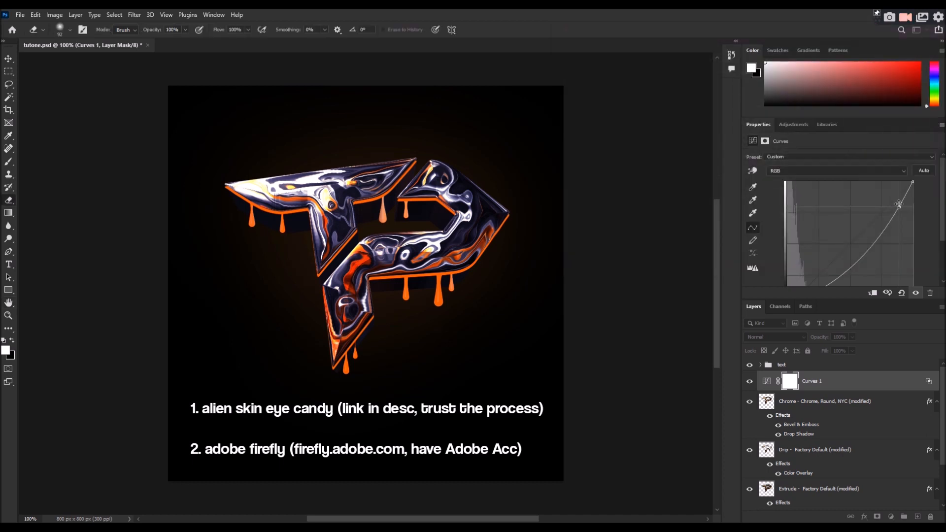
# - Replace the curve's point with a gentler darkening point near the highlights and compare the image with the Curves layer hidden and shown
pyautogui.moveTo(900, 209); pyautogui.dragTo(919, 184)
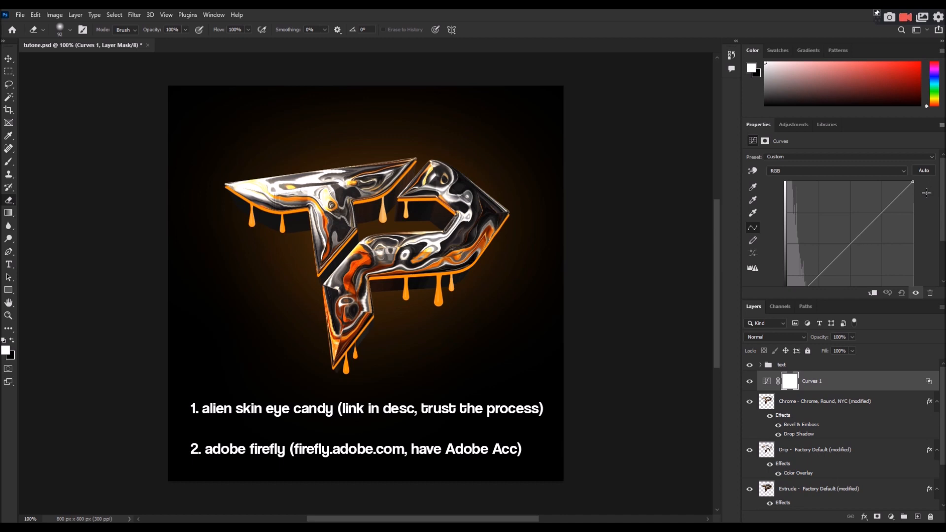
pyautogui.moveTo(912, 197)
pyautogui.mouseDown()
pyautogui.moveTo(911, 232)
pyautogui.moveTo(913, 184)
pyautogui.moveTo(907, 196)
pyautogui.mouseUp()
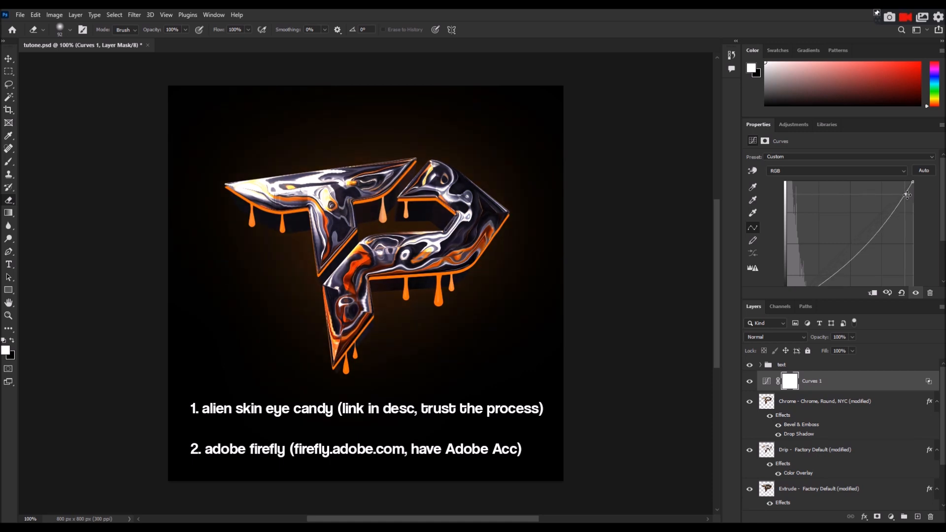
pyautogui.click(749, 383)
pyautogui.click(749, 383)
# - Examine the colour-adjusted logo at a much smaller scale and again at 100%
pyautogui.hotkey('ctrl', '-')
pyautogui.hotkey('ctrl', '-')
pyautogui.hotkey('ctrl', '-')
pyautogui.hotkey('ctrl', '-')
pyautogui.hotkey('ctrl', '-')
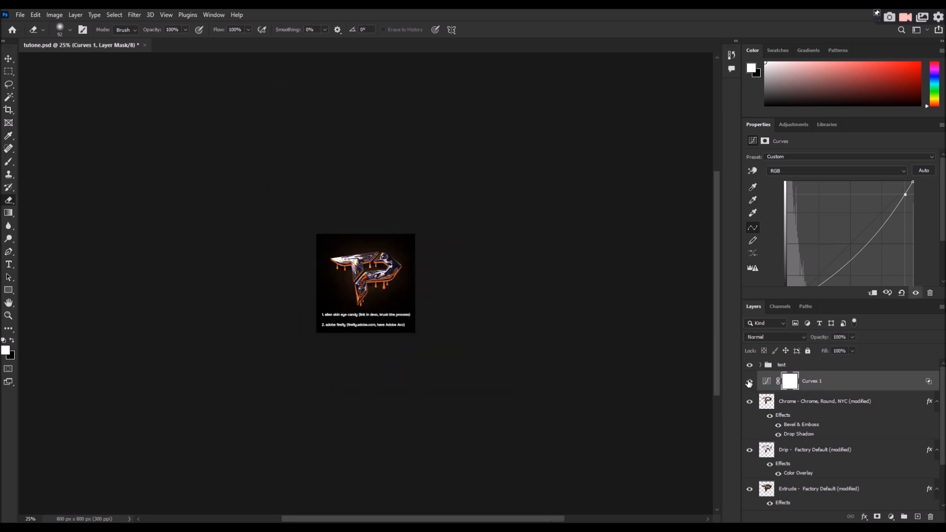
pyautogui.hotkey('ctrl', '+')
pyautogui.hotkey('ctrl', '+')
pyautogui.hotkey('ctrl', '+')
pyautogui.hotkey('ctrl', '+')
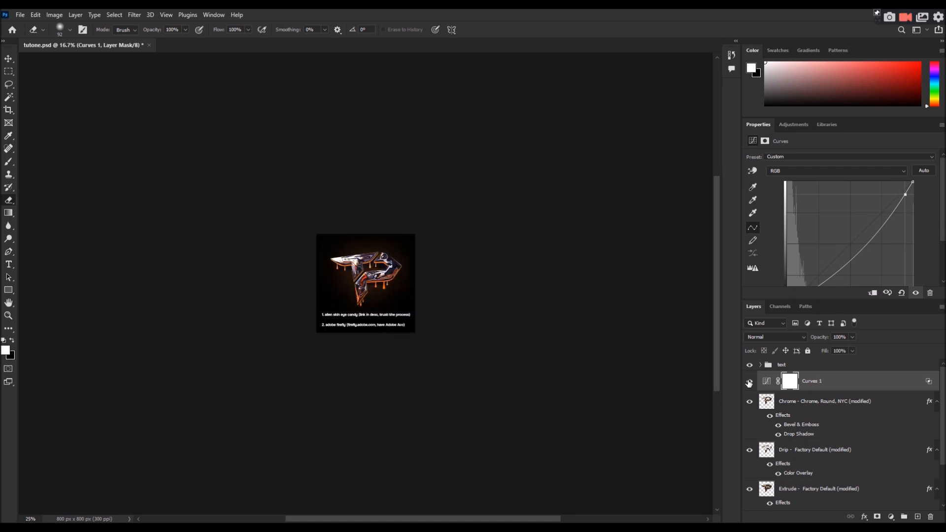
pyautogui.hotkey('ctrl', '+')
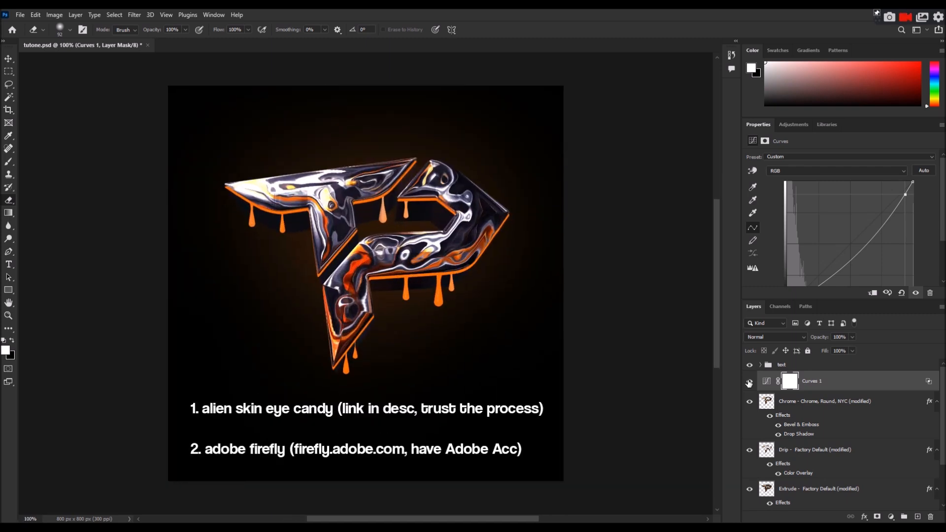
# - Open Eye Candy 7 on the Chrome layer and choose the Icicles effect with a maximum length of 3.50%
pyautogui.click(816, 404)
pyautogui.click(132, 14)
pyautogui.moveTo(239, 241)
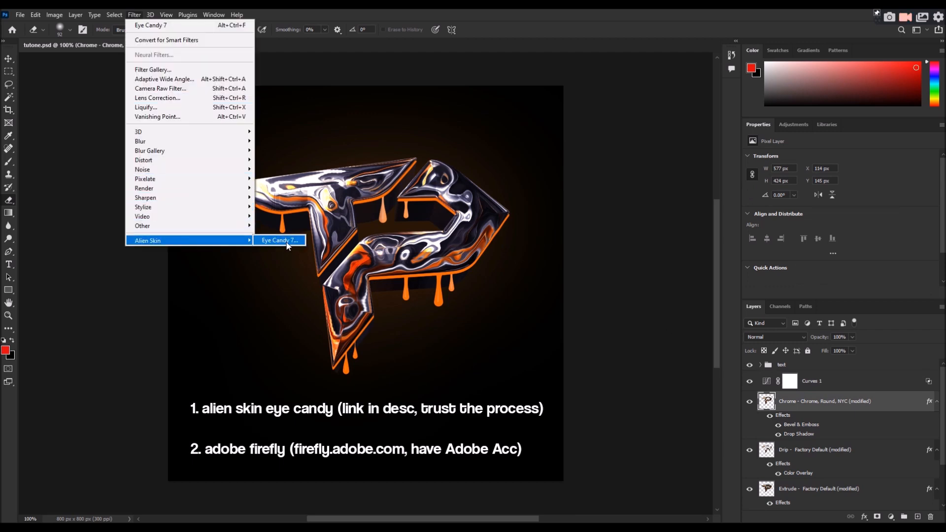
pyautogui.click(287, 242)
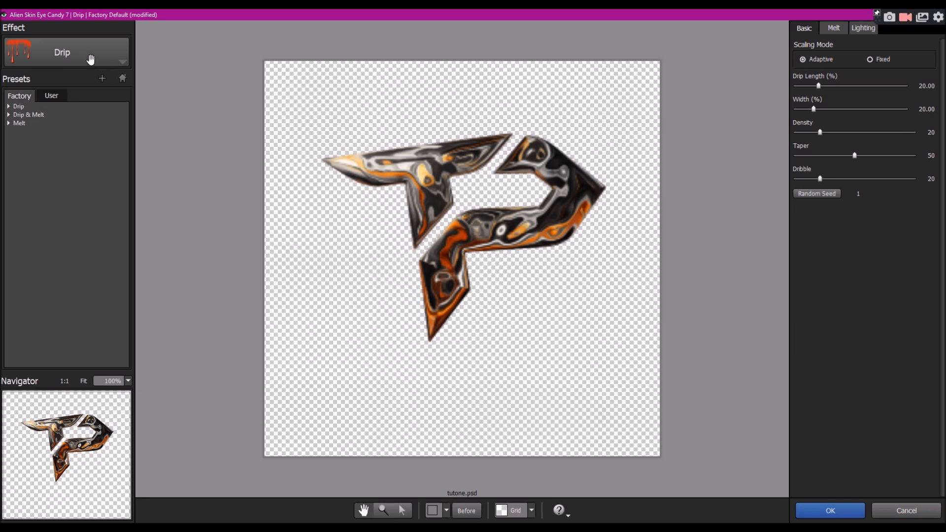
pyautogui.click(93, 64)
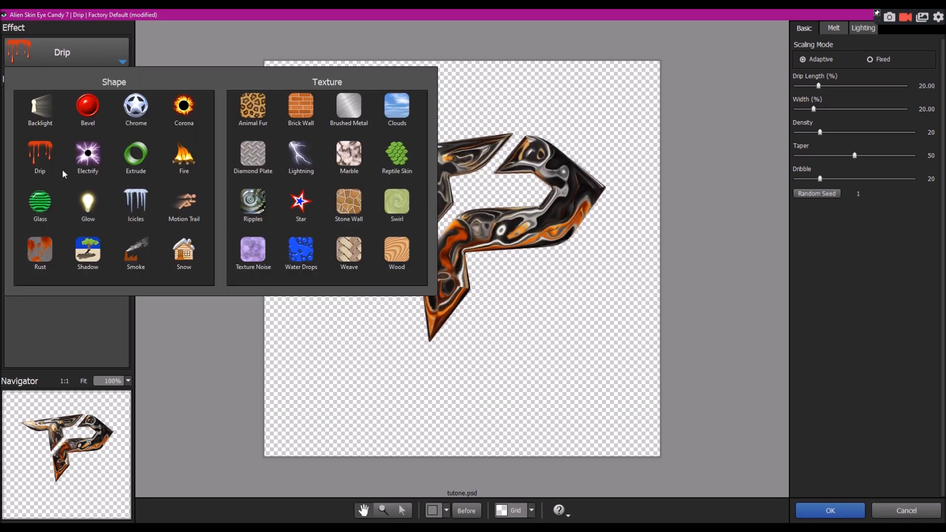
pyautogui.click(137, 205)
pyautogui.click(800, 86)
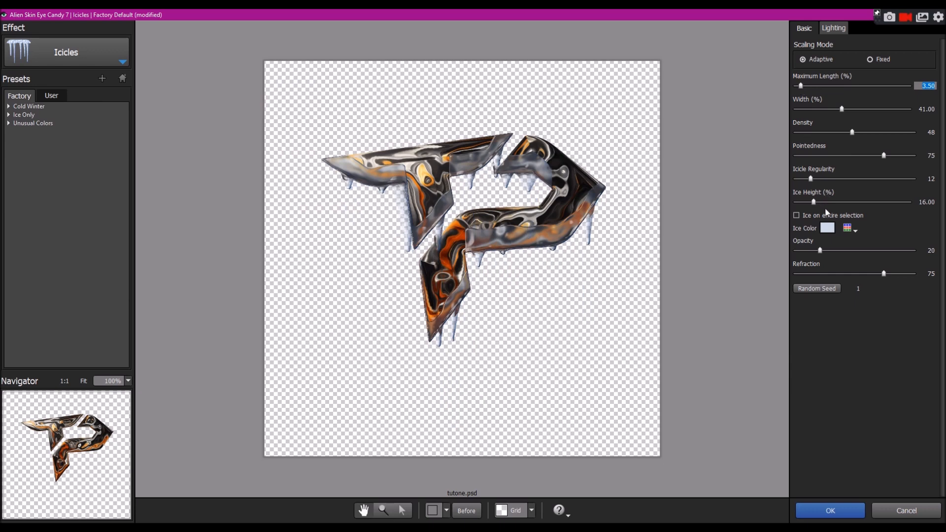
# - Set the icicles' opacity to 100, ice height to 1.00% and density to 14
pyautogui.moveTo(812, 251); pyautogui.dragTo(913, 250)
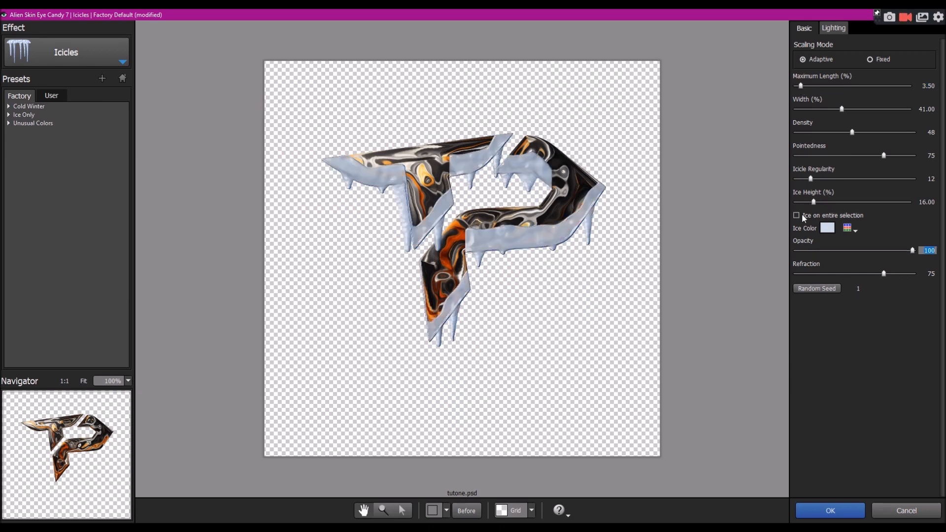
pyautogui.click(796, 202)
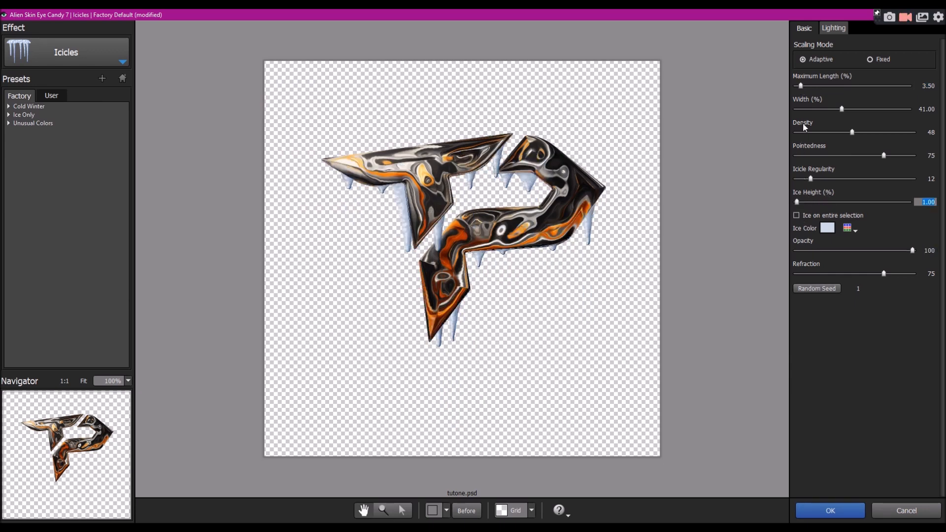
pyautogui.click(806, 132)
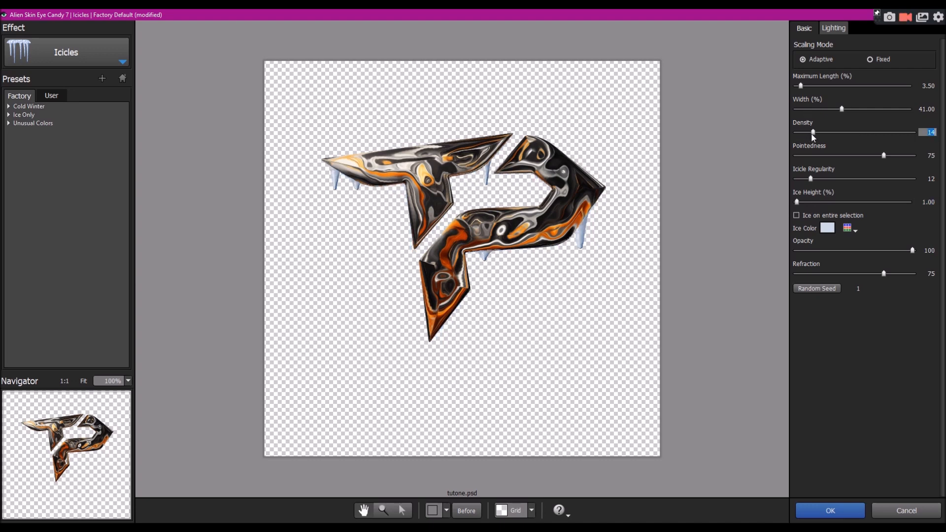
# - Change the ice color to the light grey e3e2e2
pyautogui.click(828, 228)
pyautogui.moveTo(426, 260); pyautogui.dragTo(333, 185)
pyautogui.moveTo(333, 345); pyautogui.dragTo(335, 348)
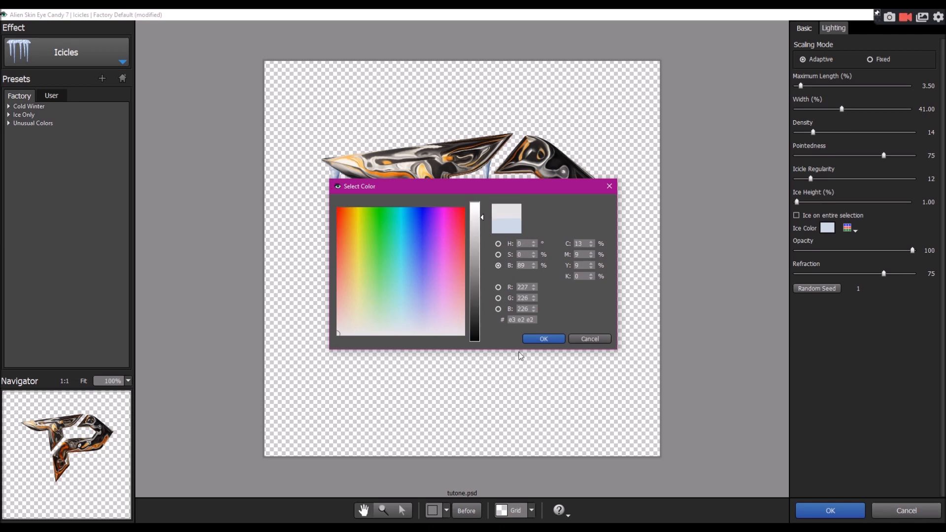
pyautogui.press('Return')
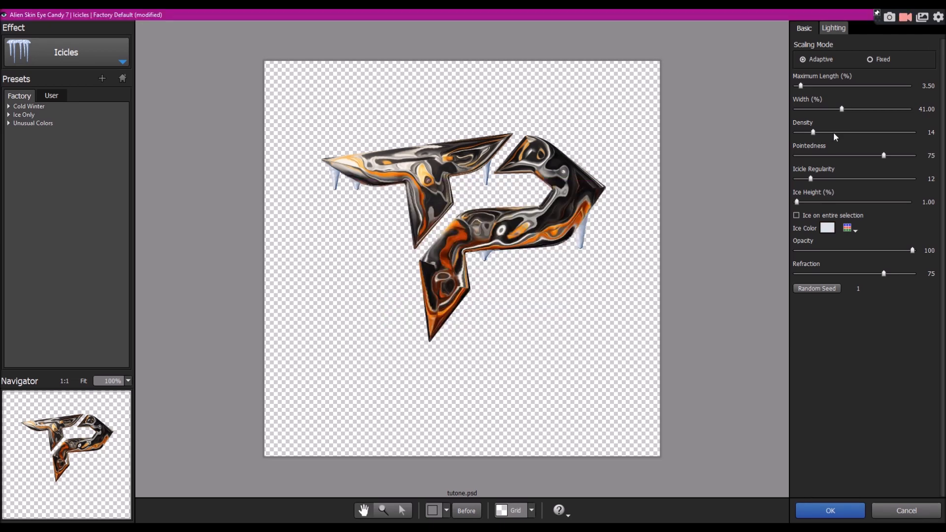
# - Set the icicles' width to 17.63%, density to 20 and maximum length to about 5.80%, and apply the effect
pyautogui.moveTo(810, 133); pyautogui.dragTo(837, 132)
pyautogui.click(816, 109)
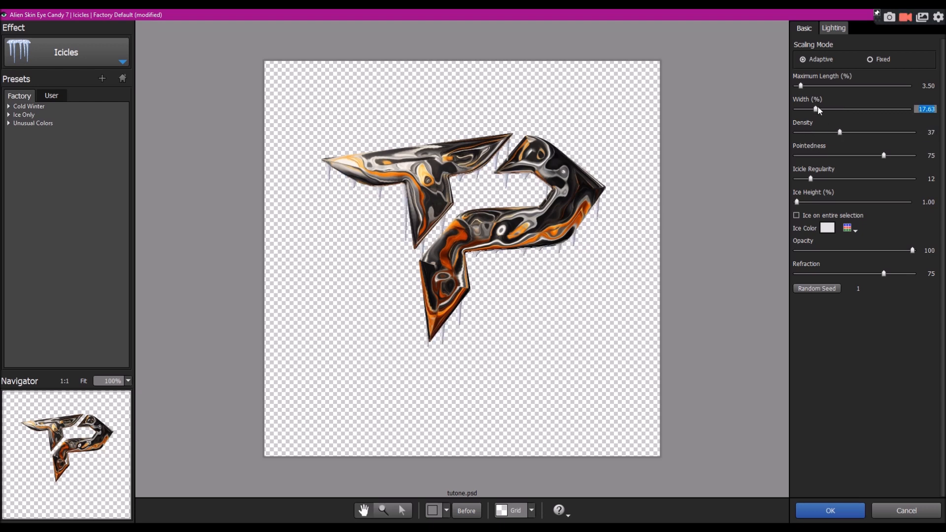
pyautogui.click(820, 133)
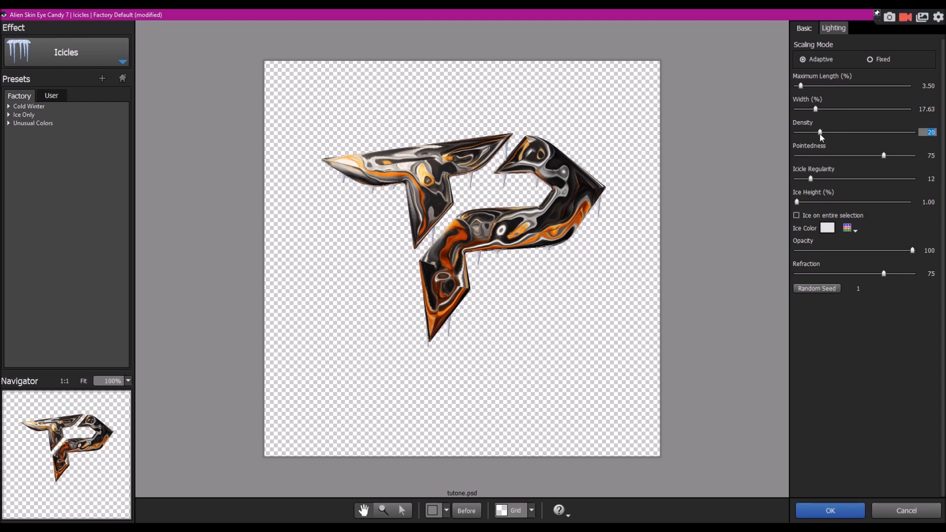
pyautogui.click(810, 85)
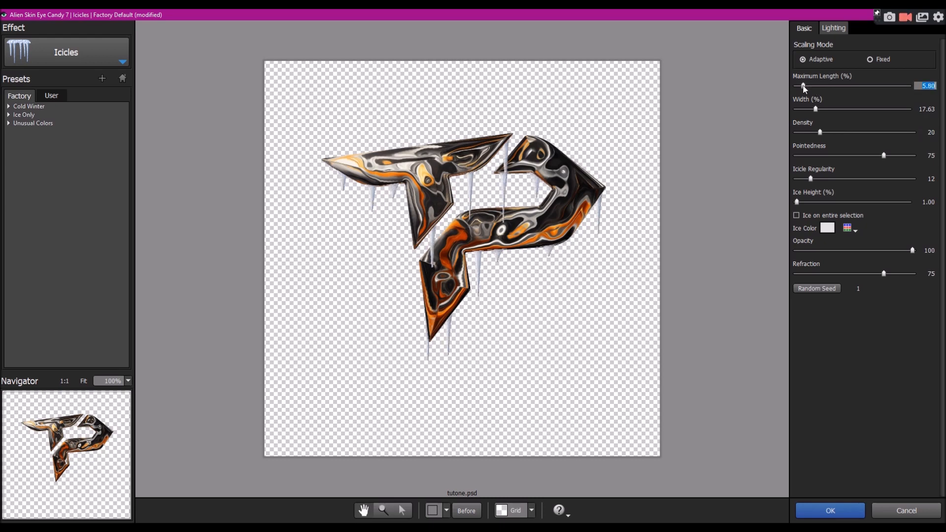
pyautogui.click(818, 514)
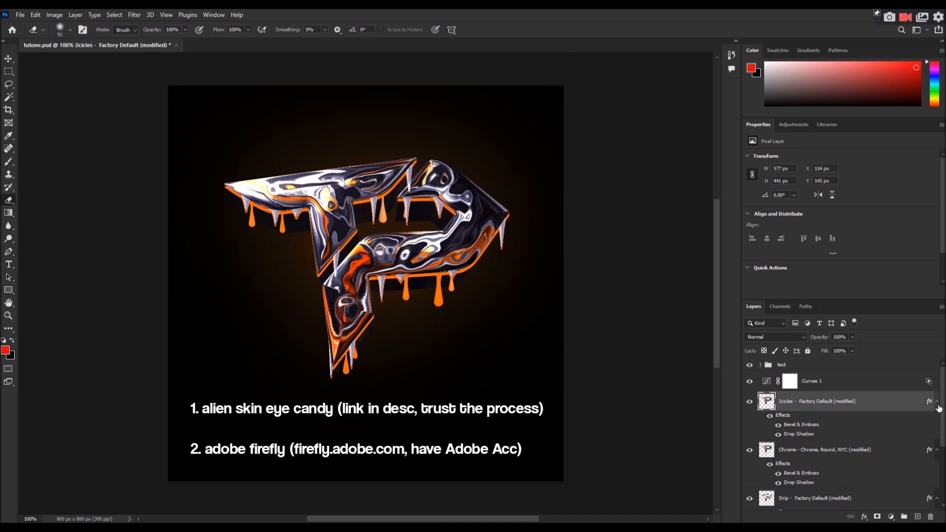
# - Move the Icicles layer between the Drip and Extrude layers and hide its Bevel & Emboss and Drop Shadow effects
pyautogui.click(938, 403)
pyautogui.moveTo(885, 402); pyautogui.dragTo(878, 483)
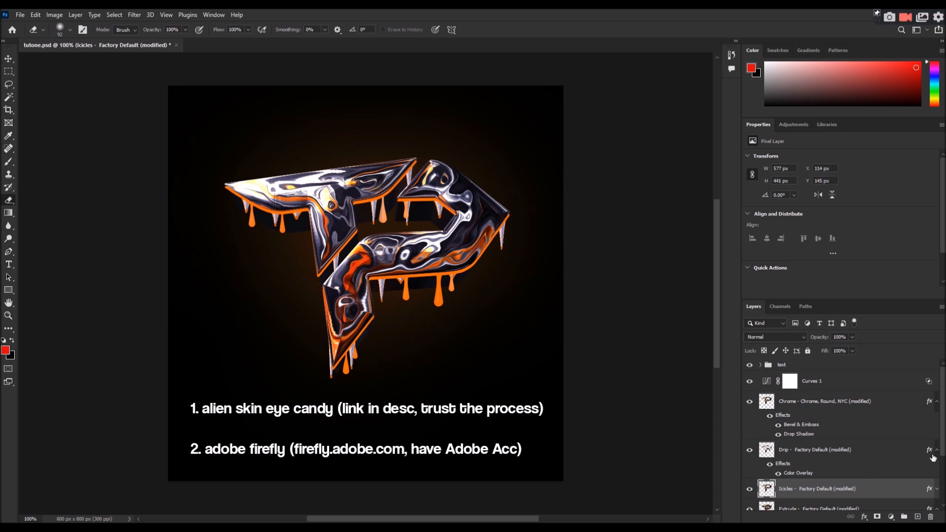
pyautogui.scroll(-2, 941, 464)
pyautogui.click(937, 465)
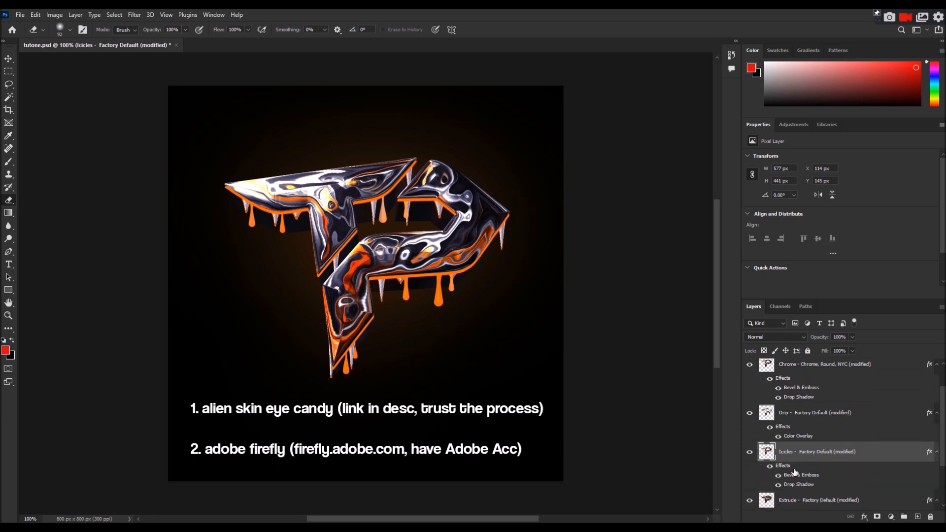
pyautogui.click(778, 485)
pyautogui.click(778, 485)
pyautogui.click(777, 486)
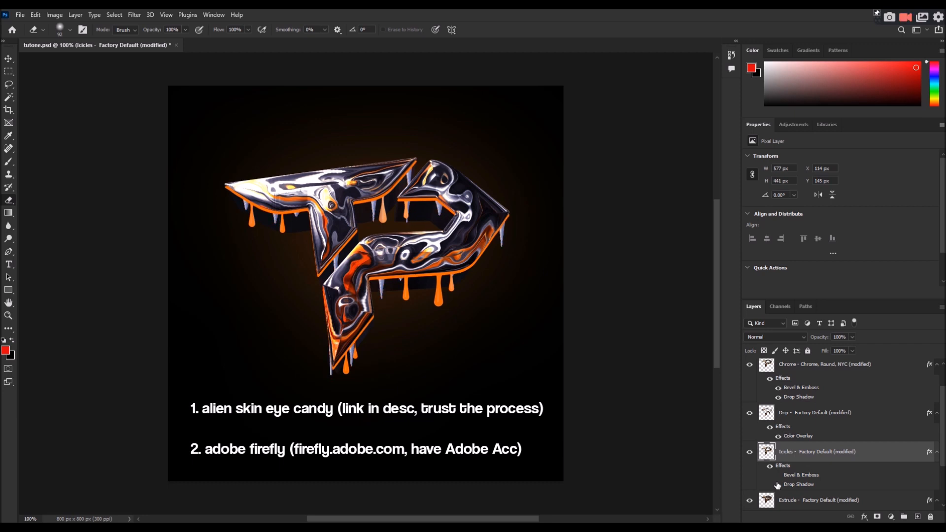
pyautogui.click(937, 453)
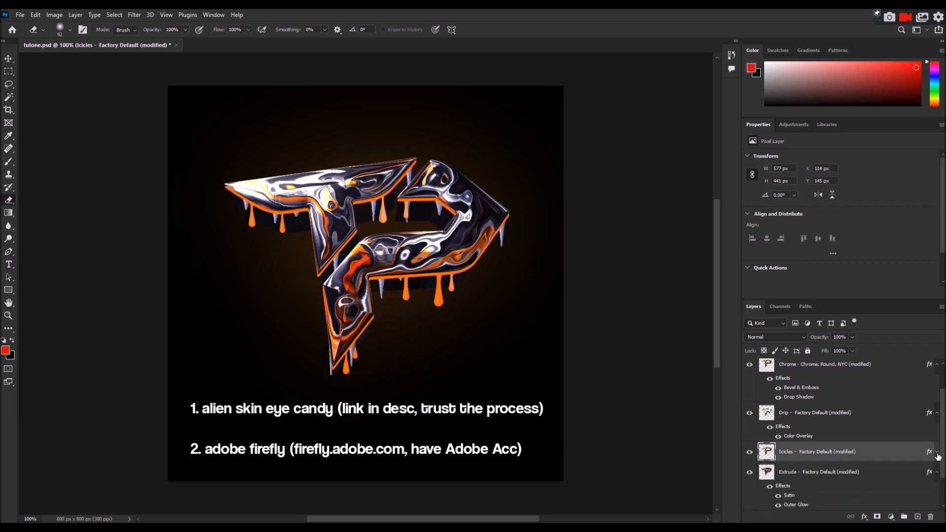
# - Erase the icicles hanging from the logo's lowest tip on the Icicles layer
pyautogui.moveTo(336, 345); pyautogui.dragTo(318, 364)
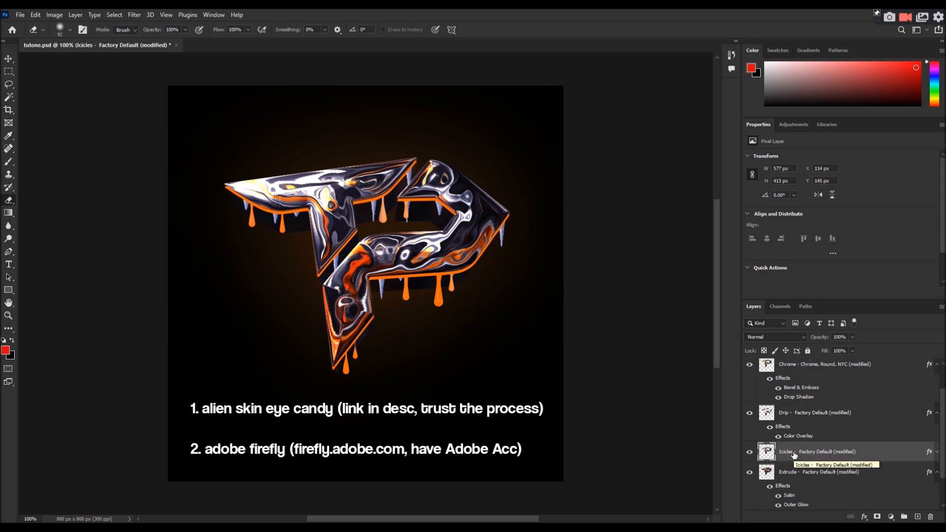
# - Set the Chrome layer's Bevel & Emboss shading angle to 157° and its size to about 216 px, and apply the style
pyautogui.rightClick(836, 369)
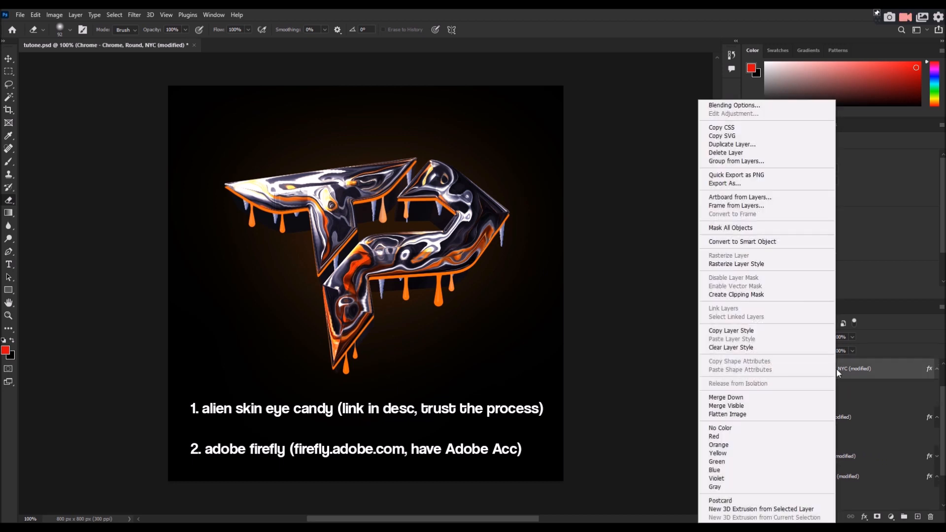
pyautogui.click(761, 105)
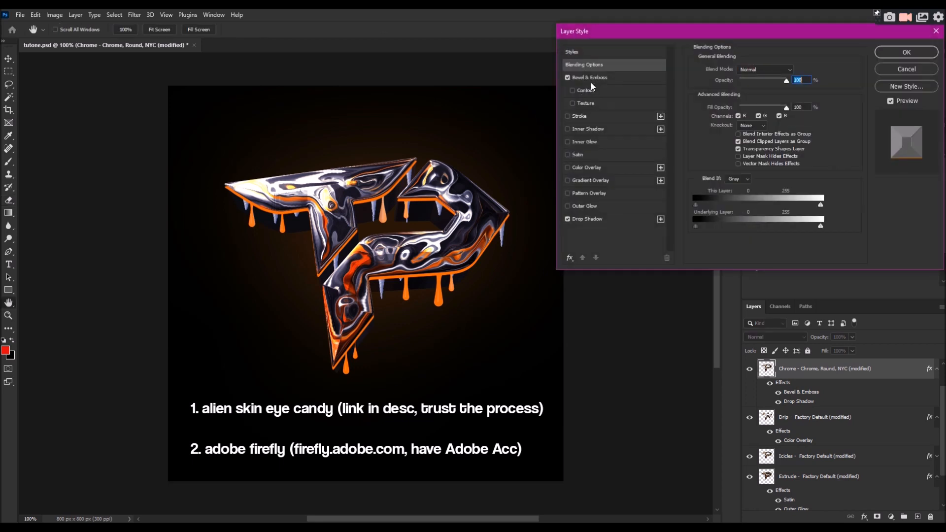
pyautogui.click(592, 78)
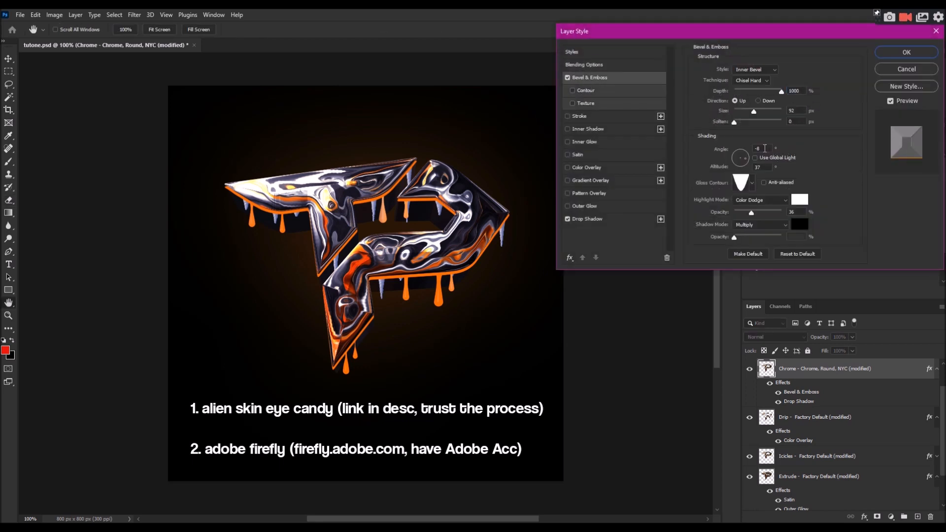
pyautogui.click(736, 156)
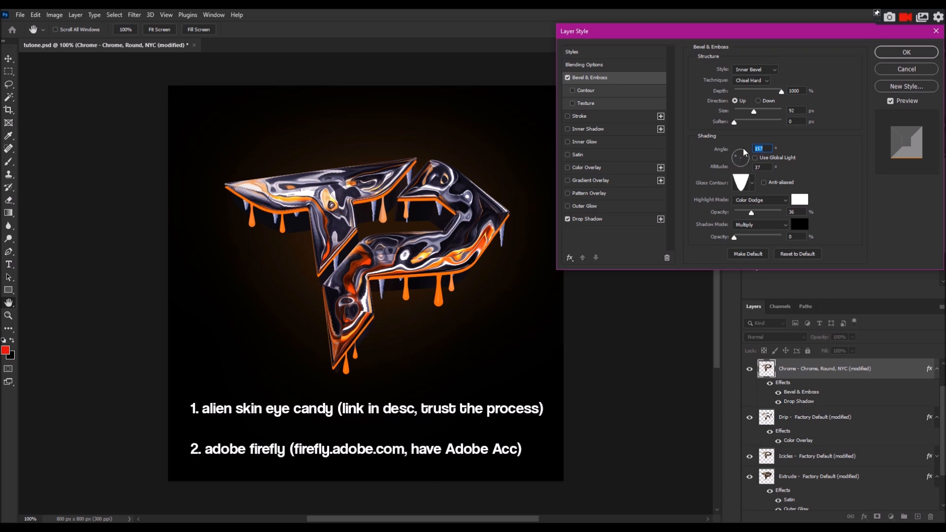
pyautogui.click(743, 112)
pyautogui.moveTo(742, 112); pyautogui.dragTo(778, 114)
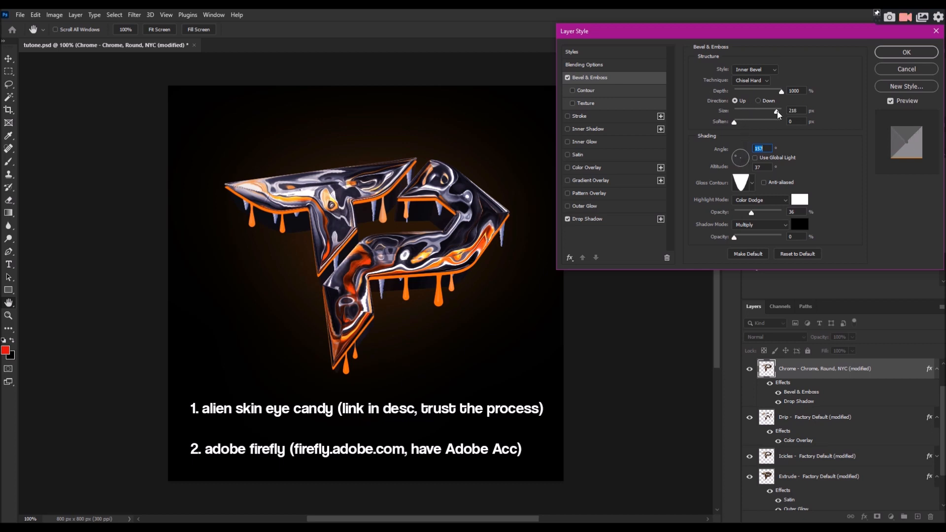
pyautogui.click(890, 54)
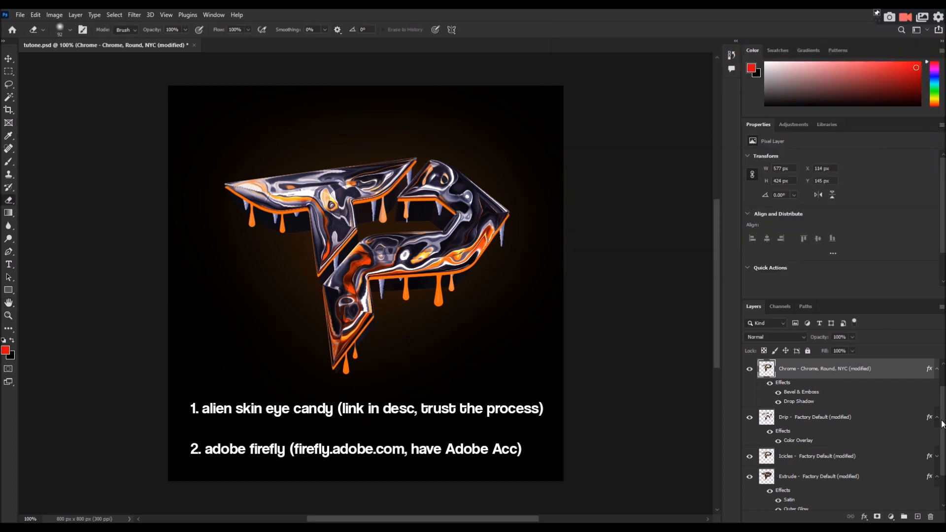
# - Add a Hue/Saturation adjustment layer directly above the Chrome layer and shift its hue to about -90
pyautogui.scroll(1, 938, 424)
pyautogui.click(891, 517)
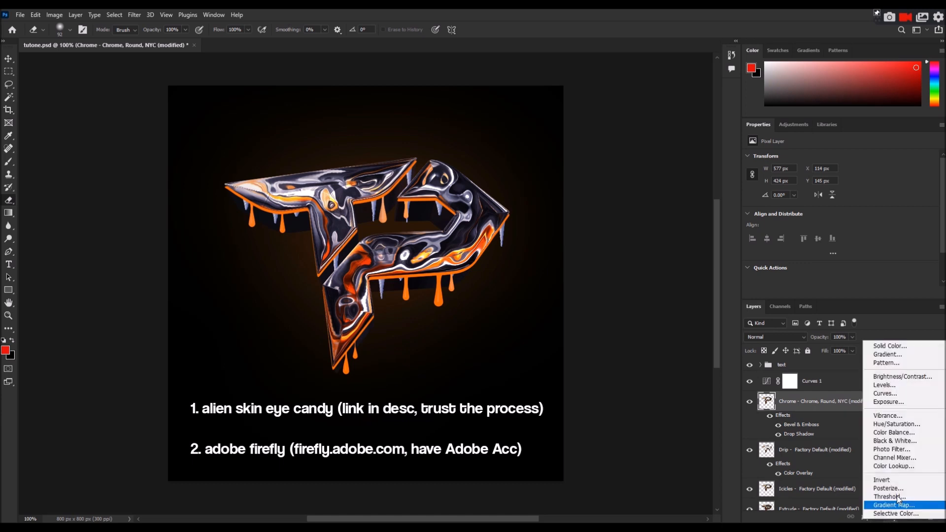
pyautogui.click(896, 424)
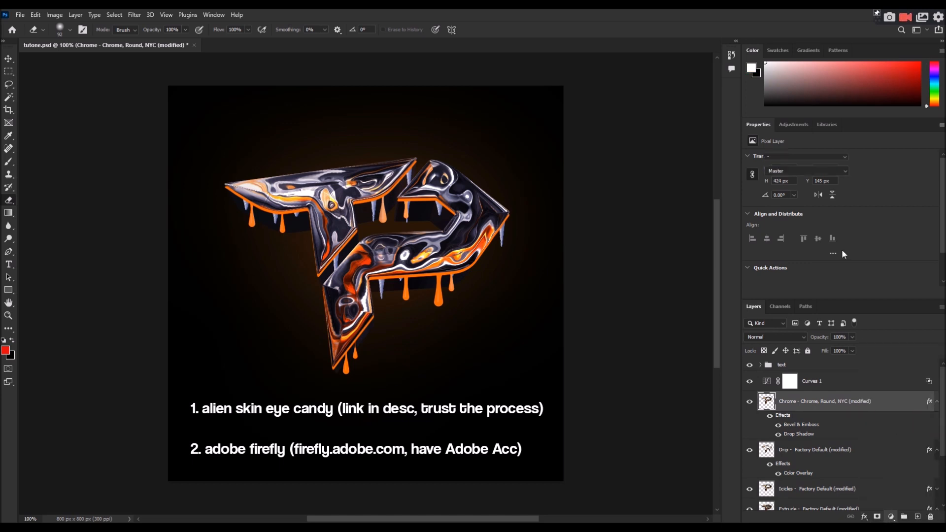
pyautogui.moveTo(793, 193); pyautogui.dragTo(783, 196)
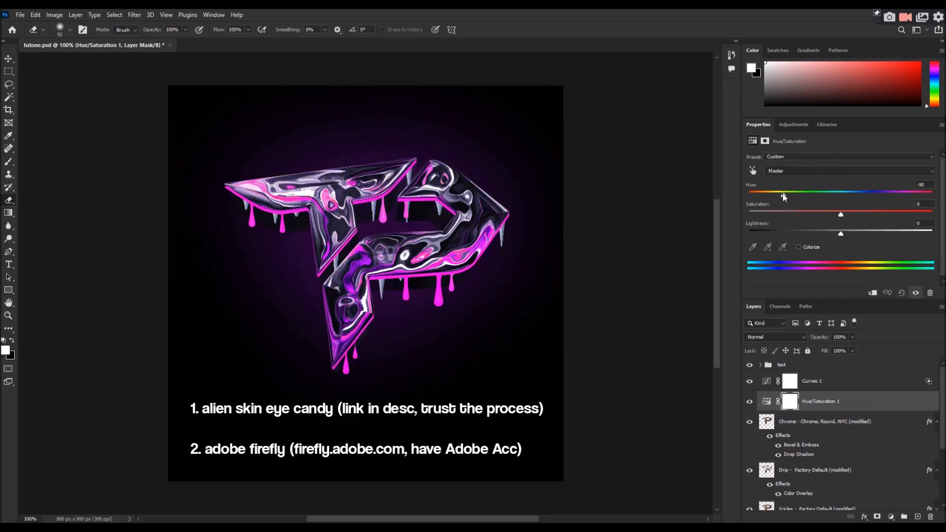